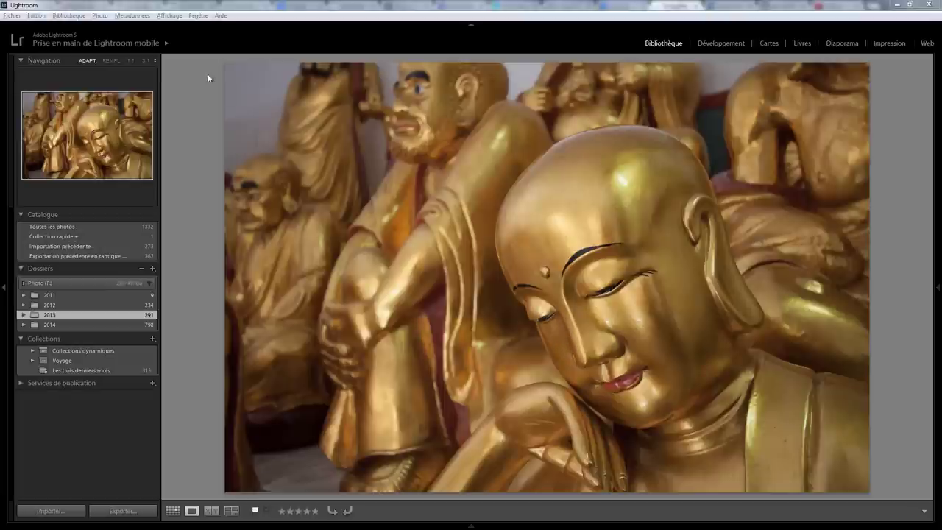
Step: Check that LR/Mogrify 2 is installed in the Plug-in Manager
{"action": "left_click", "coordinate": [13, 16]}
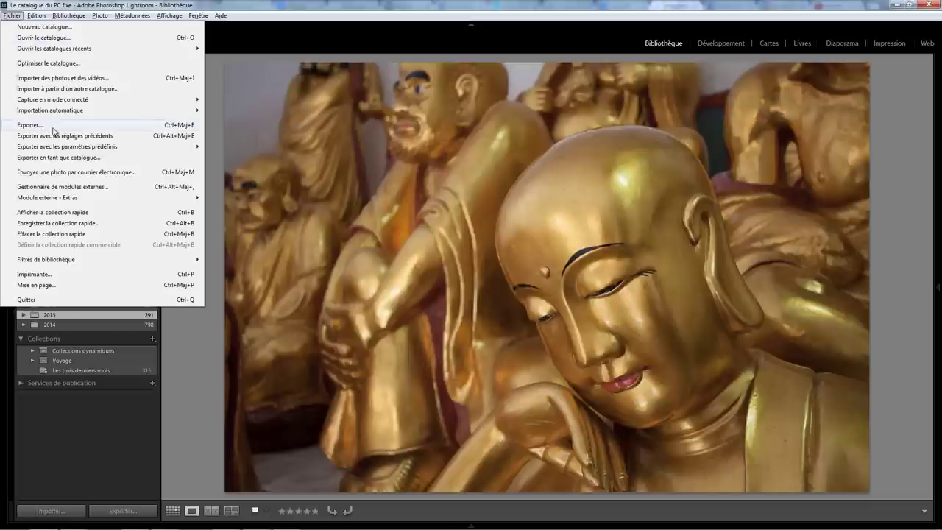
{"action": "left_click", "coordinate": [62, 189]}
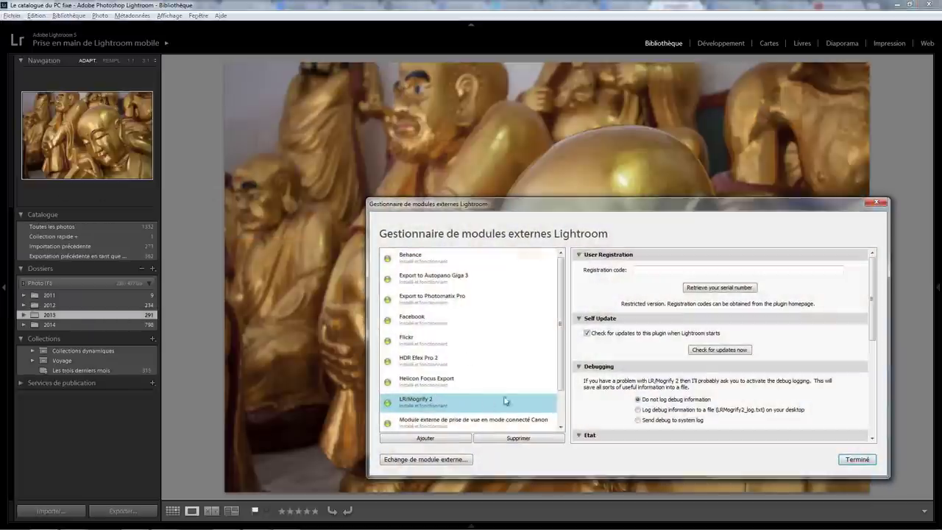
{"action": "left_click", "coordinate": [857, 459]}
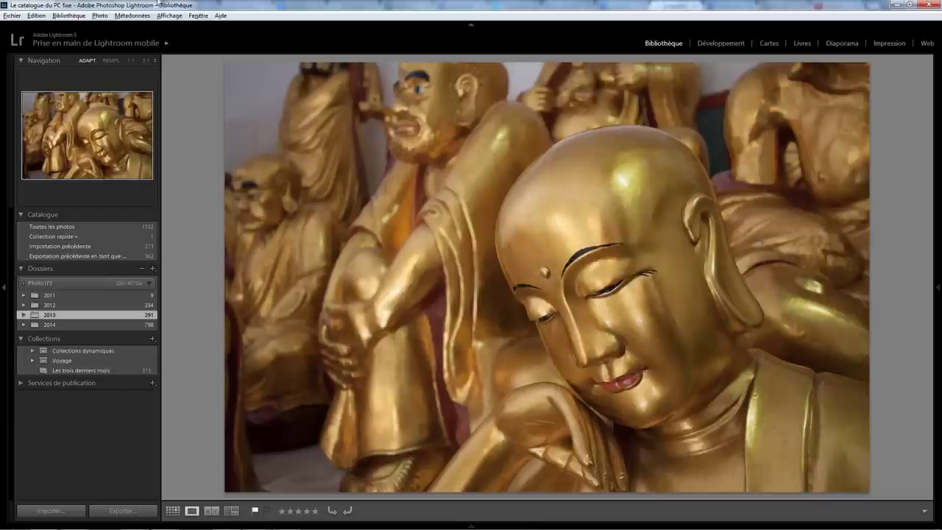
{"action": "left_click", "coordinate": [13, 15]}
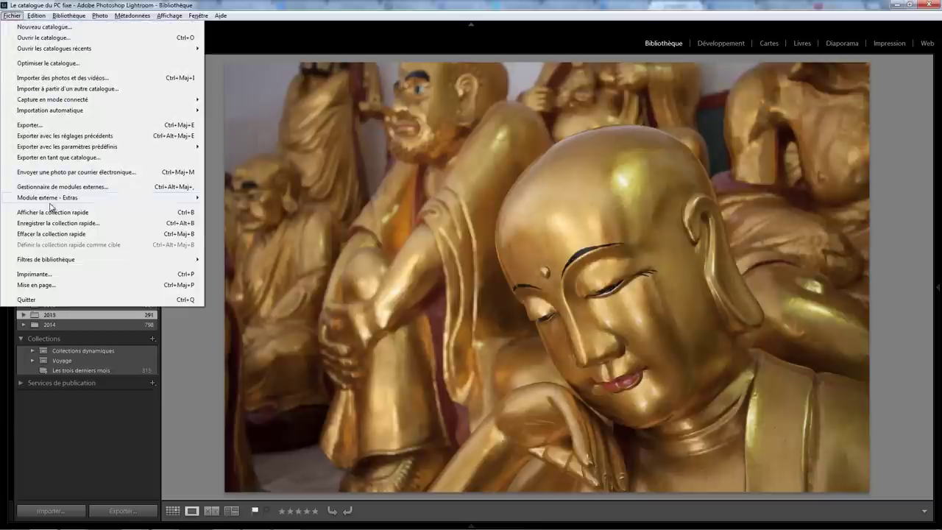
{"action": "mouse_move", "coordinate": [103, 197]}
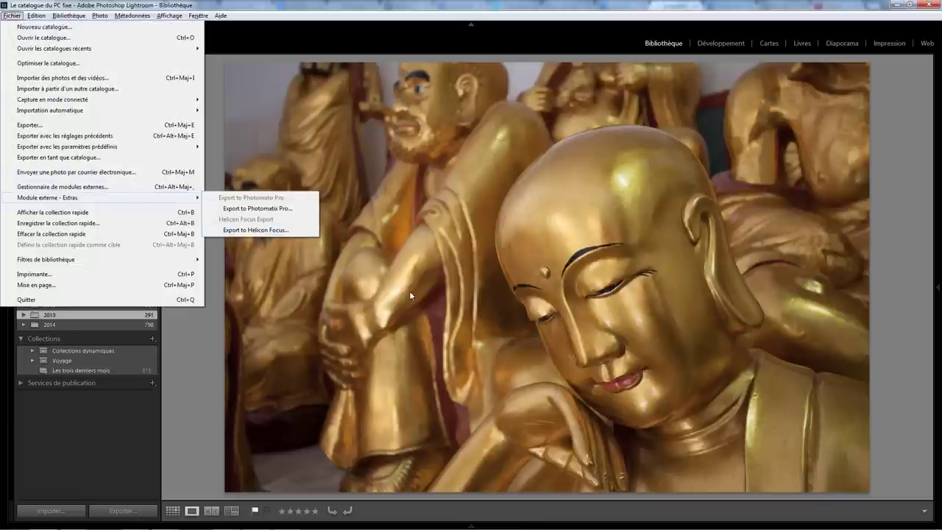
{"action": "left_click", "coordinate": [409, 295]}
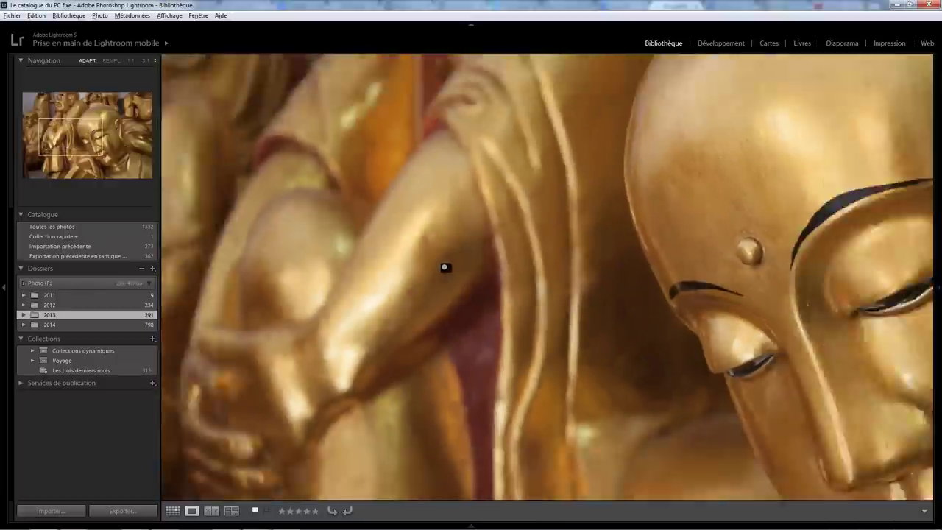
Step: Open the Export dialog for the golden statue photo
{"action": "left_click_drag", "start_coordinate": [380, 260], "coordinate": [444, 267]}
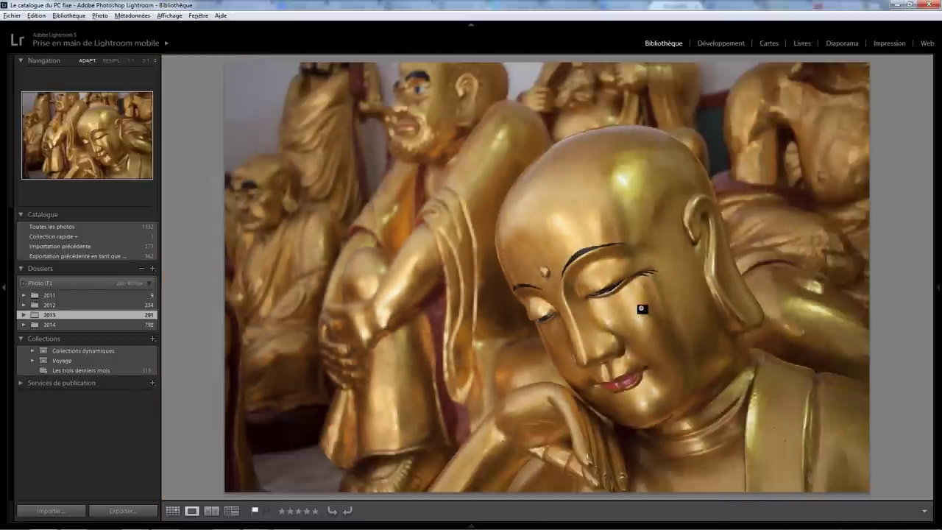
{"action": "right_click", "coordinate": [543, 264]}
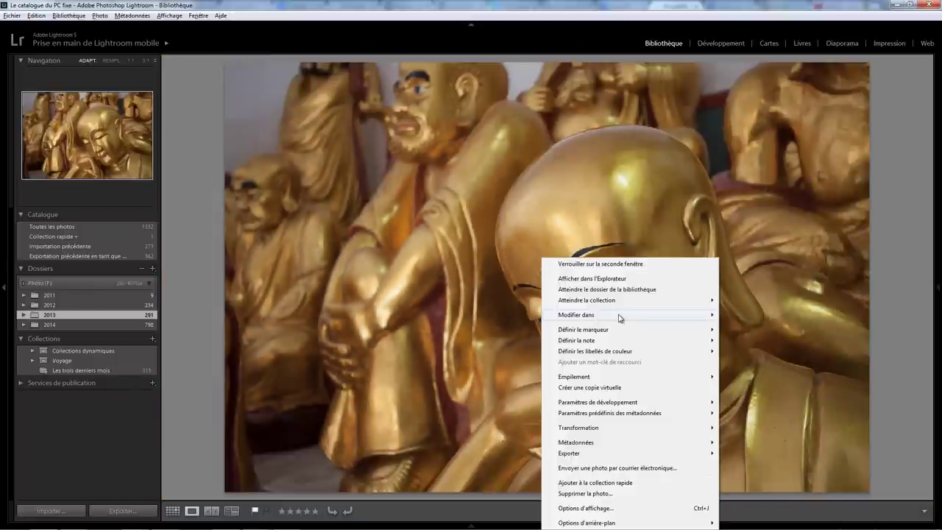
{"action": "mouse_move", "coordinate": [630, 452]}
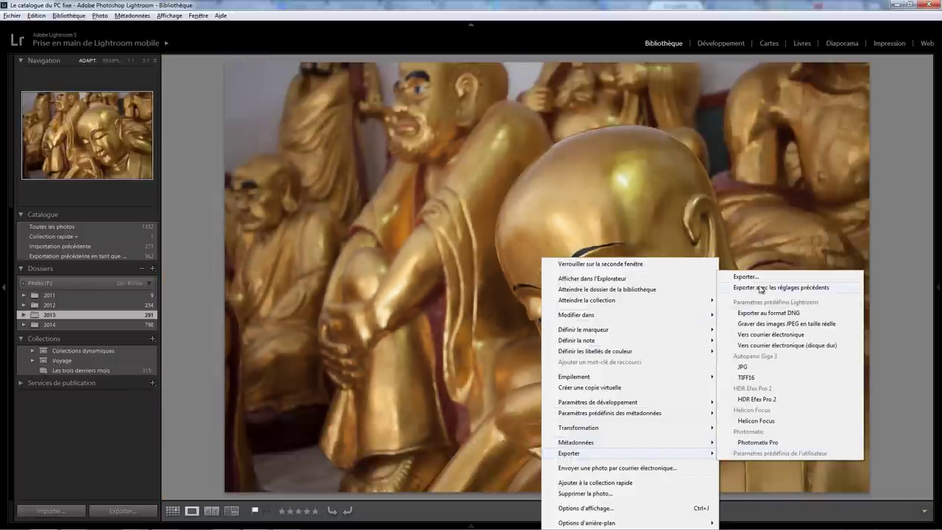
{"action": "left_click", "coordinate": [746, 276]}
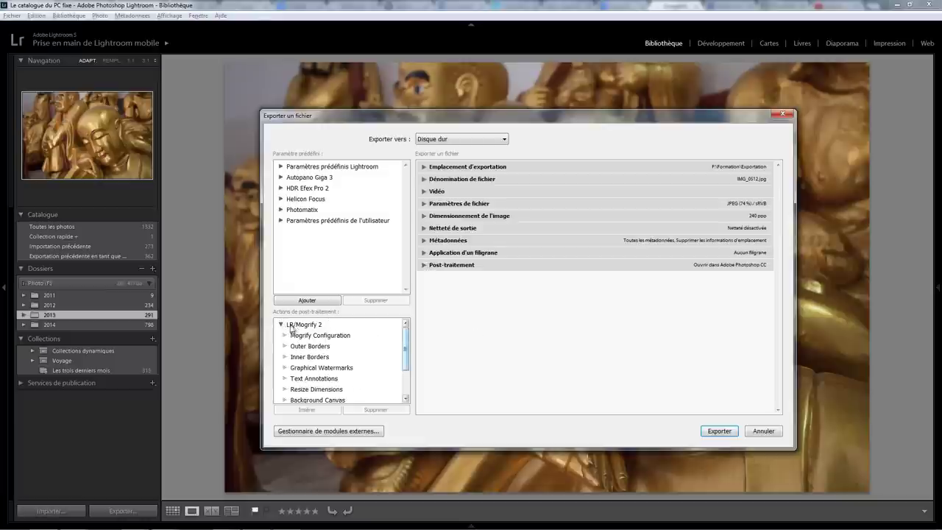
{"action": "mouse_move", "coordinate": [406, 346]}
{"action": "left_mouse_down"}
{"action": "mouse_move", "coordinate": [409, 374]}
{"action": "mouse_move", "coordinate": [404, 345]}
{"action": "left_mouse_up"}
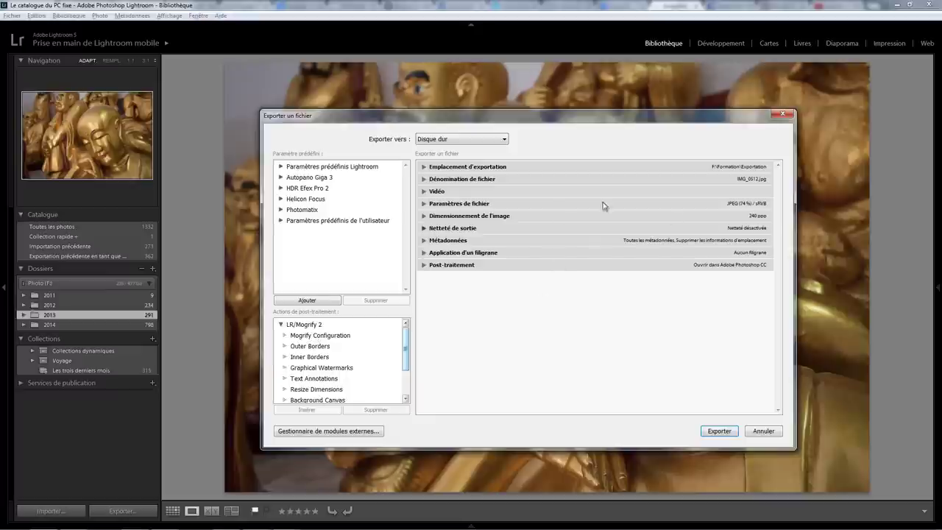
Step: Add Mogrify Configuration using the mogrify.exe path, then add Outer Borders as post-process actions
{"action": "double_click", "coordinate": [325, 335]}
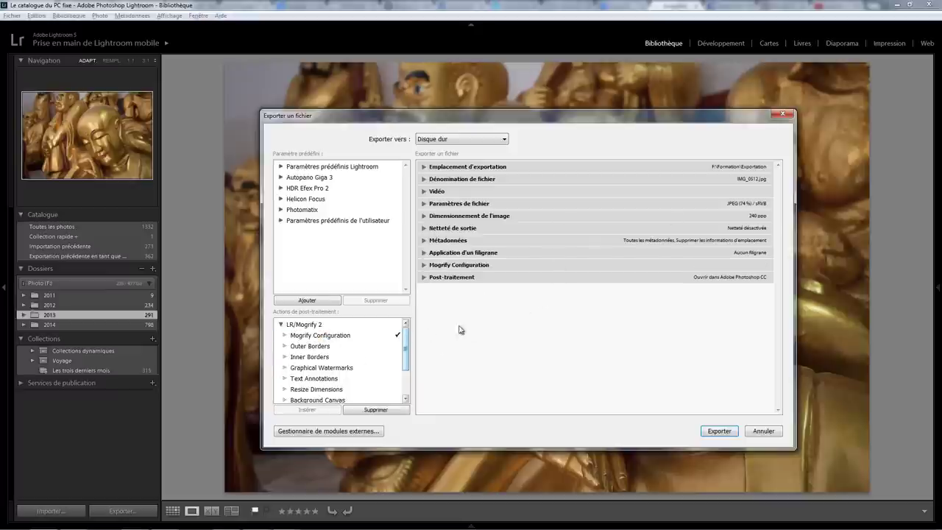
{"action": "left_click", "coordinate": [424, 267]}
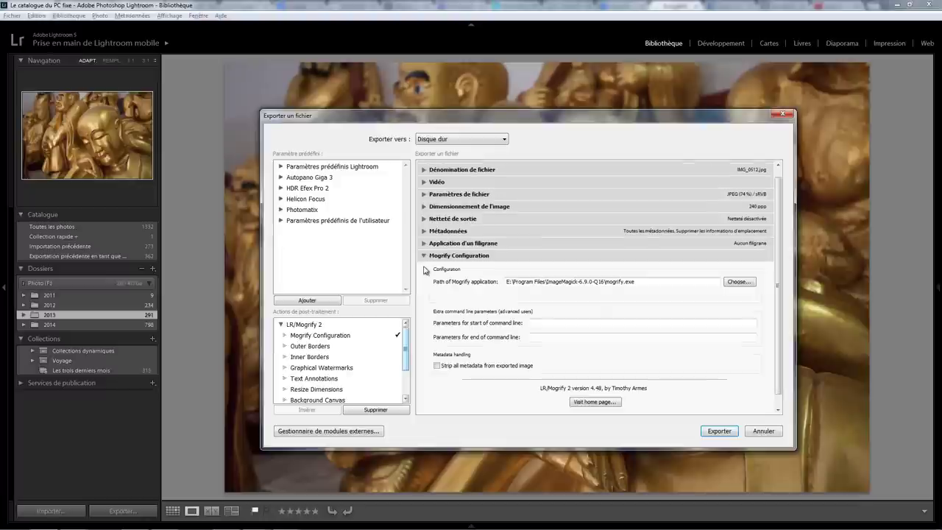
{"action": "left_click", "coordinate": [650, 282]}
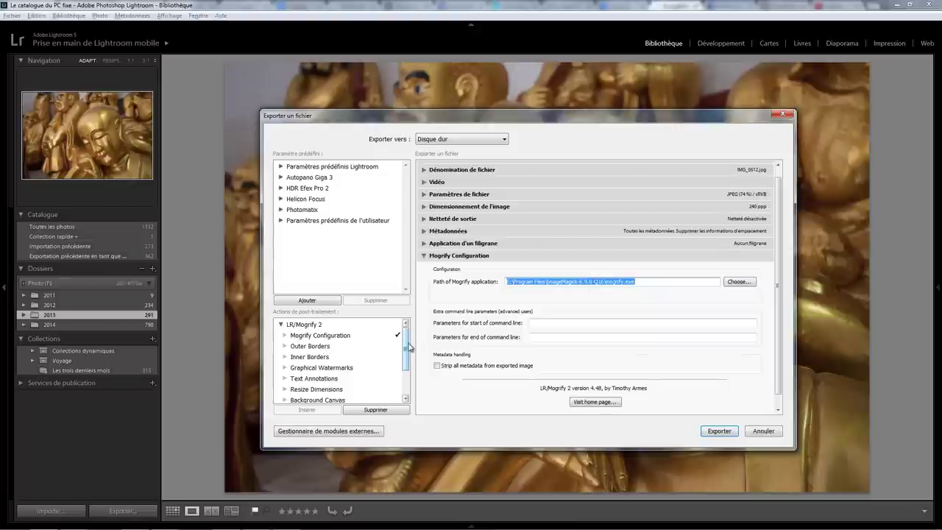
{"action": "left_click_drag", "start_coordinate": [407, 347], "coordinate": [407, 353]}
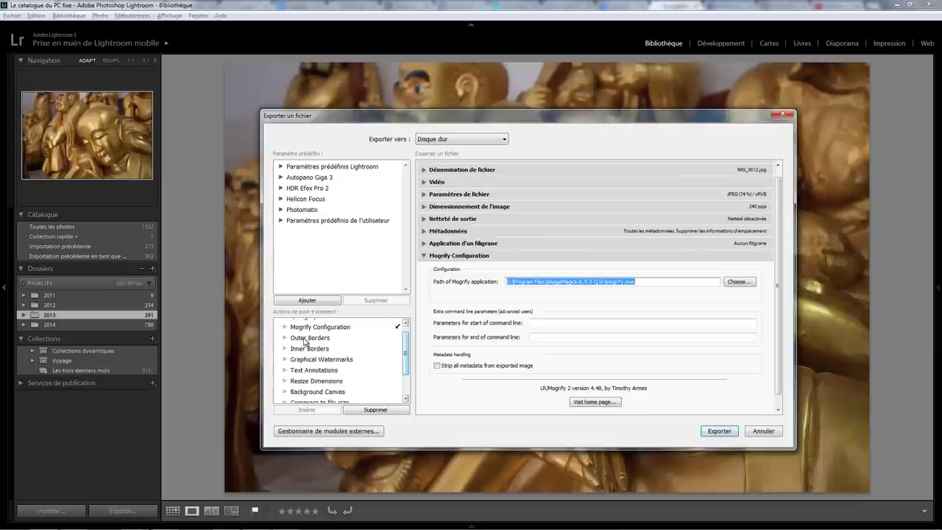
{"action": "double_click", "coordinate": [315, 338]}
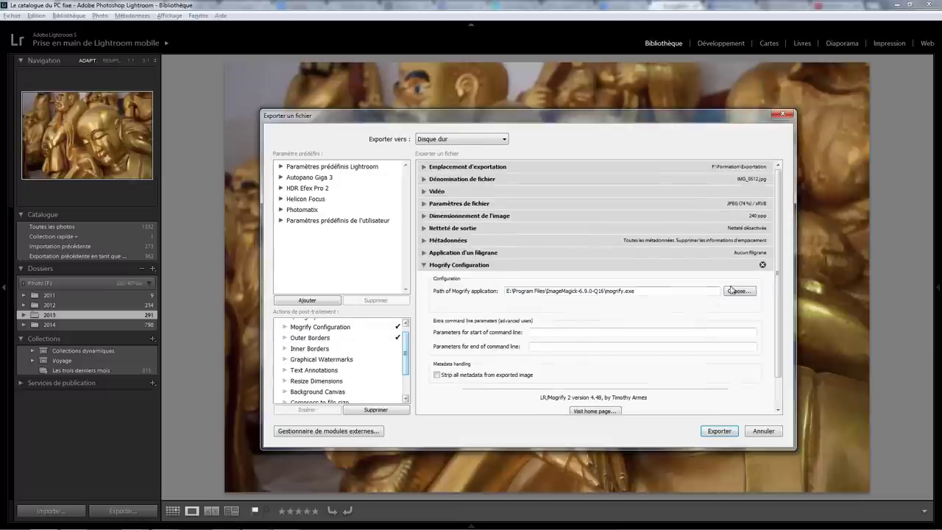
Step: Collapse Mogrify Configuration and add one 0-pixel black item in Mogrify Outer Border Options
{"action": "left_click", "coordinate": [423, 265]}
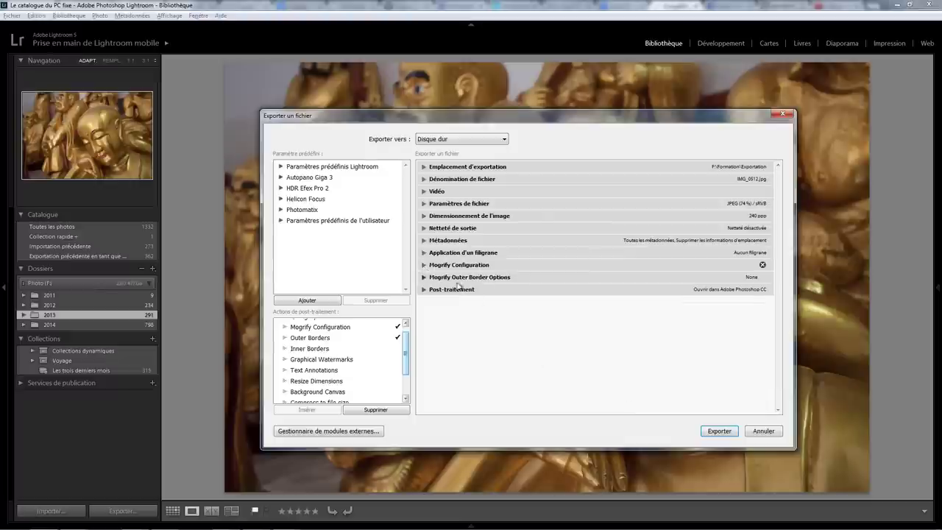
{"action": "left_click", "coordinate": [424, 277]}
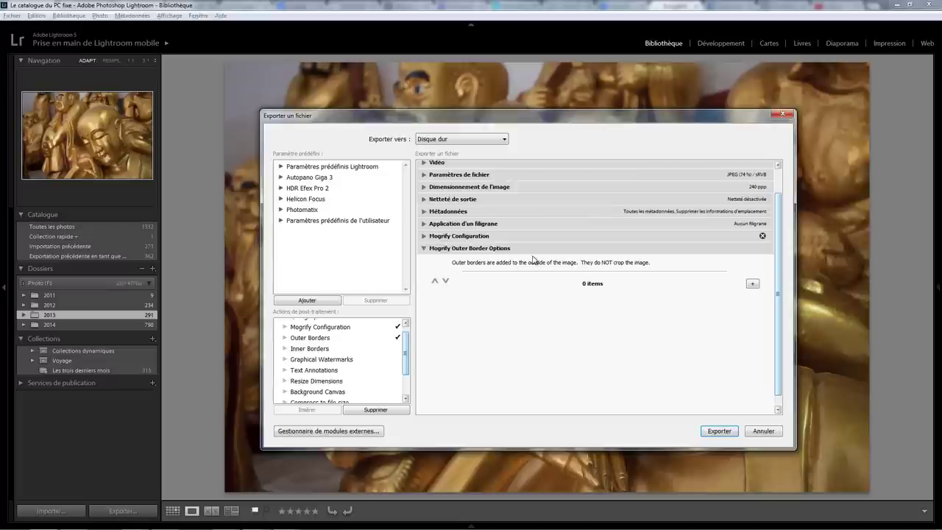
{"action": "left_click", "coordinate": [752, 284]}
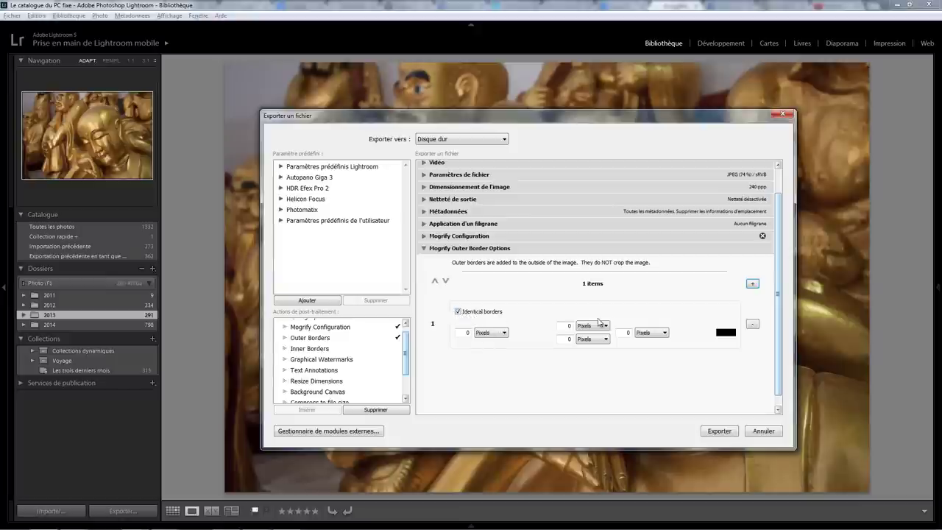
Step: Set the first outer border's unit to % Width, keeping Identical borders checked
{"action": "left_click", "coordinate": [476, 314]}
{"action": "left_click", "coordinate": [469, 313]}
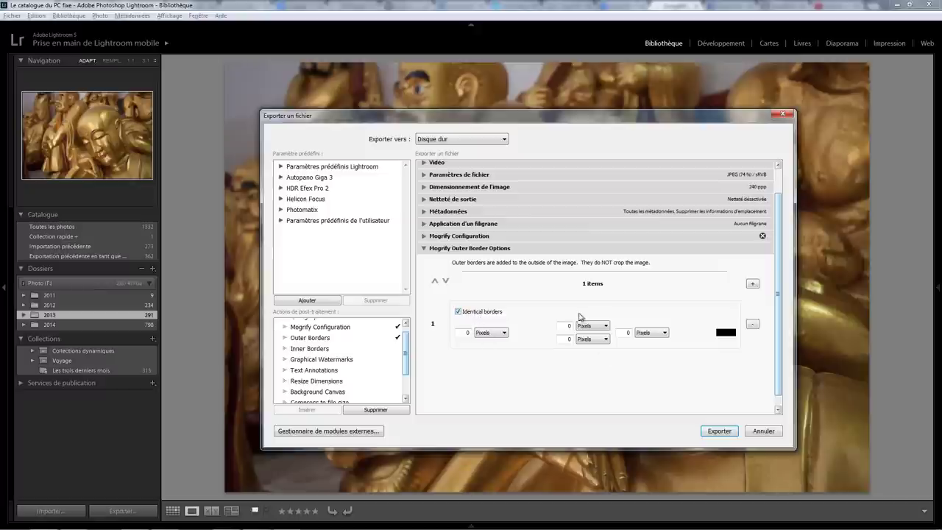
{"action": "left_click", "coordinate": [492, 334]}
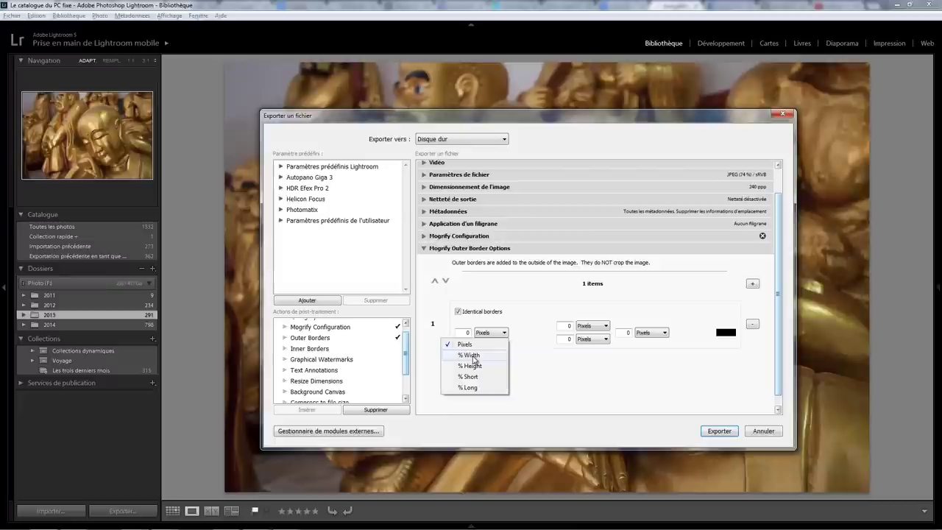
{"action": "left_click", "coordinate": [471, 355]}
{"action": "left_click", "coordinate": [490, 334]}
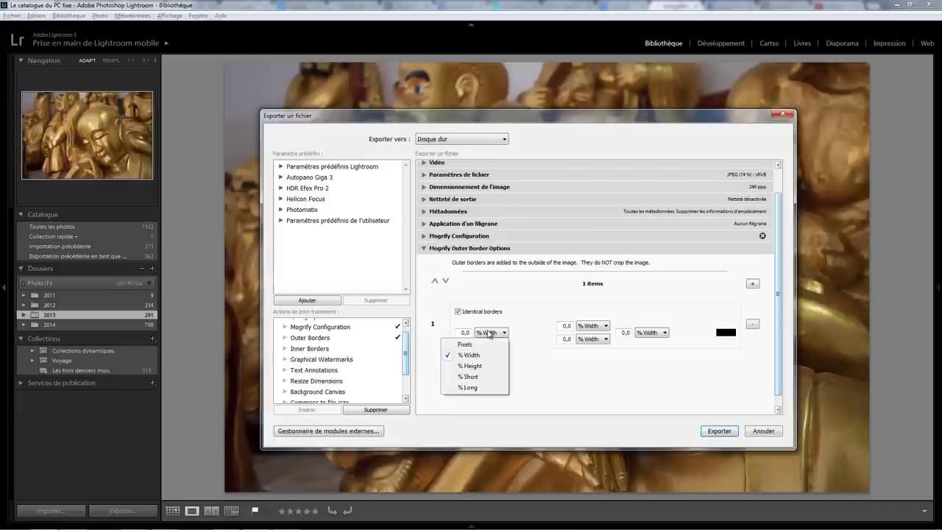
{"action": "left_click", "coordinate": [476, 365]}
{"action": "left_click", "coordinate": [492, 333]}
{"action": "left_click", "coordinate": [487, 333]}
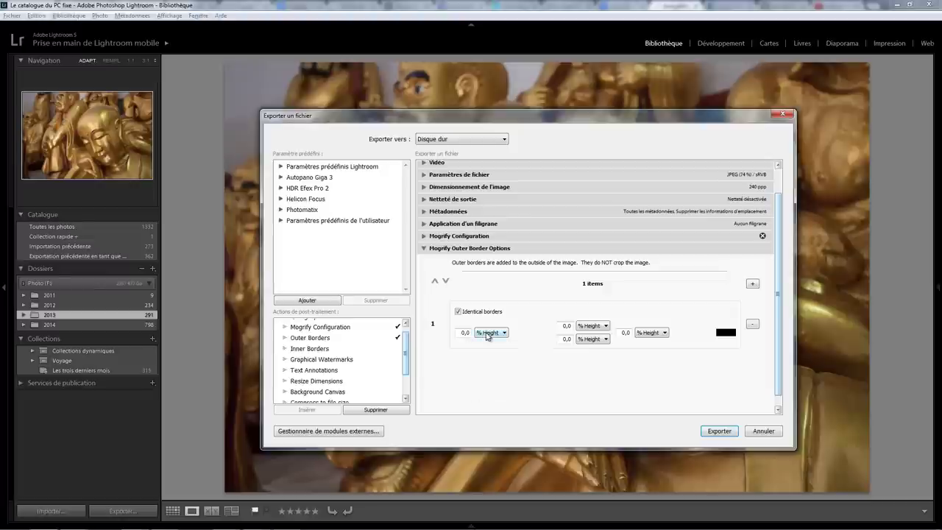
{"action": "left_click", "coordinate": [486, 335]}
{"action": "left_click", "coordinate": [471, 357]}
Step: Make the first border 5 % width on all sides and add a second border item
{"action": "left_click", "coordinate": [472, 331]}
{"action": "type", "text": "5"}
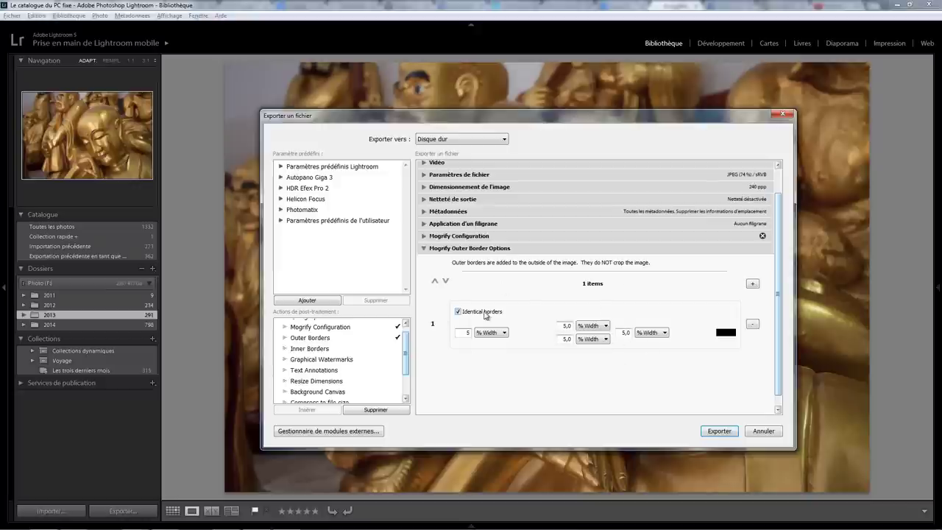
{"action": "left_click", "coordinate": [457, 312]}
{"action": "type", "text": "0"}
{"action": "key", "text": "Tab"}
{"action": "type", "text": "15"}
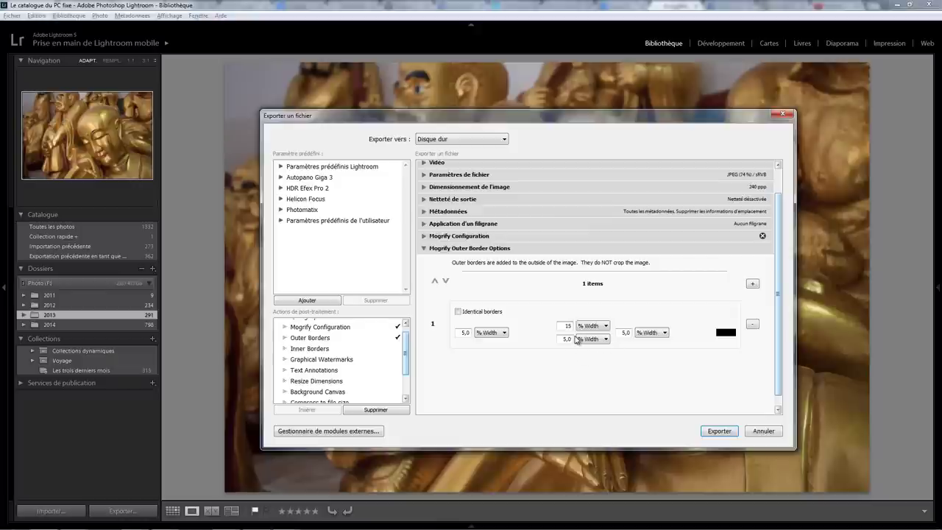
{"action": "left_click", "coordinate": [458, 312]}
{"action": "left_click", "coordinate": [751, 283]}
{"action": "scroll", "coordinate": [778, 304], "scroll_direction": "down", "scroll_amount": 1}
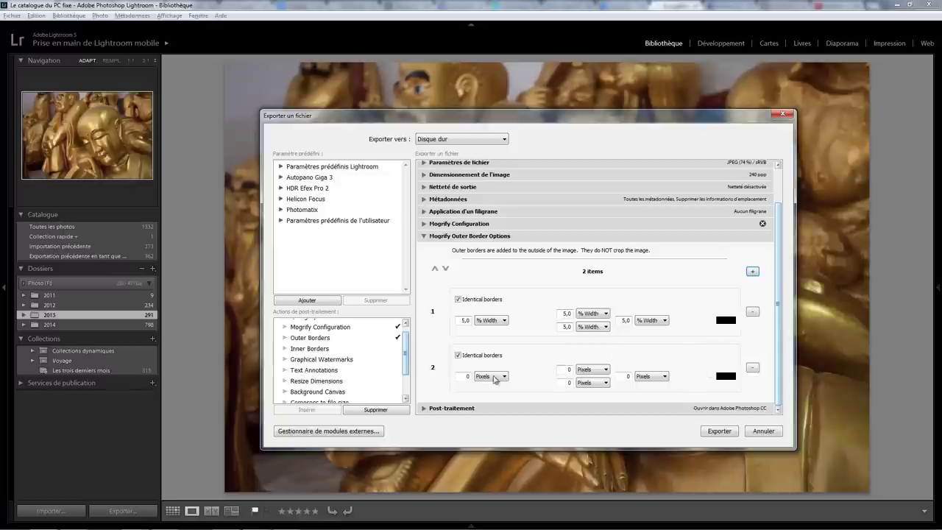
Step: Set border 2 to % Width in light grey, then add a third border item
{"action": "left_click", "coordinate": [478, 377]}
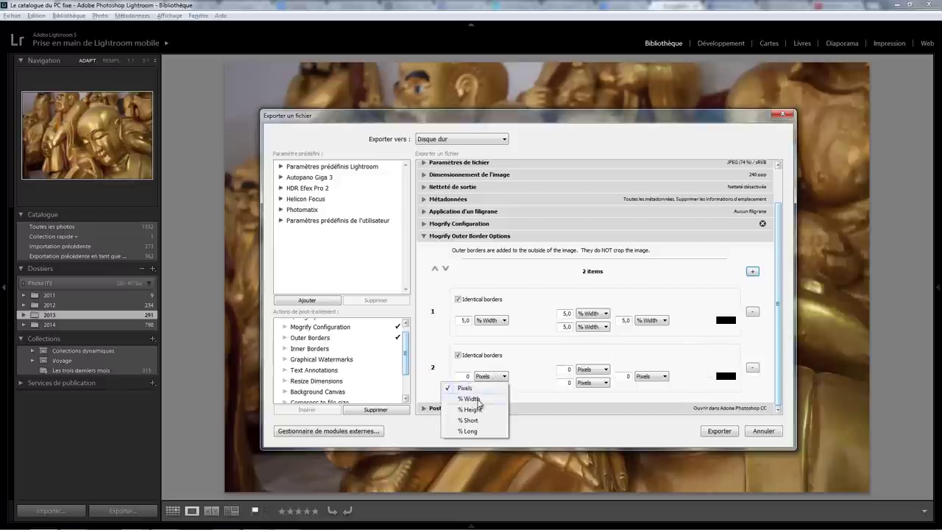
{"action": "left_click", "coordinate": [482, 401]}
{"action": "left_click", "coordinate": [469, 376]}
{"action": "type", "text": ",5"}
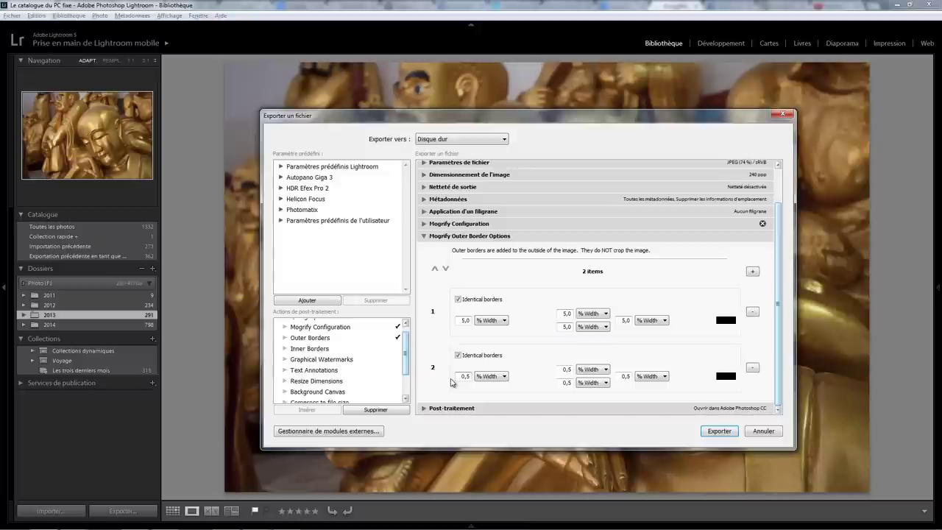
{"action": "left_click", "coordinate": [731, 379]}
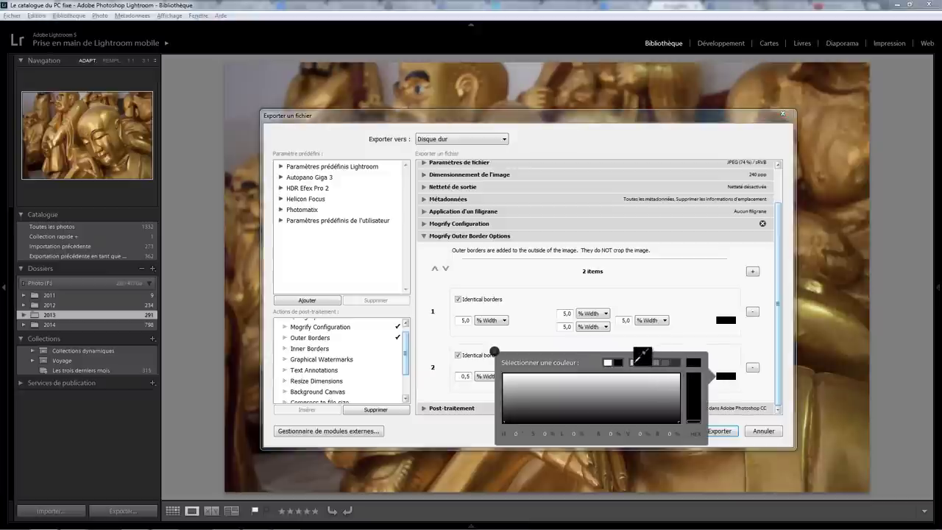
{"action": "left_click", "coordinate": [680, 382]}
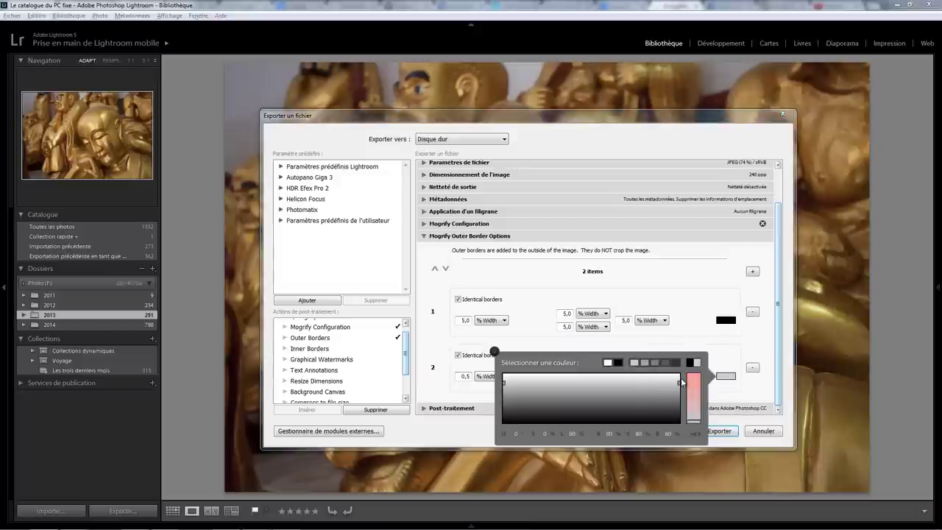
{"action": "left_click", "coordinate": [494, 352]}
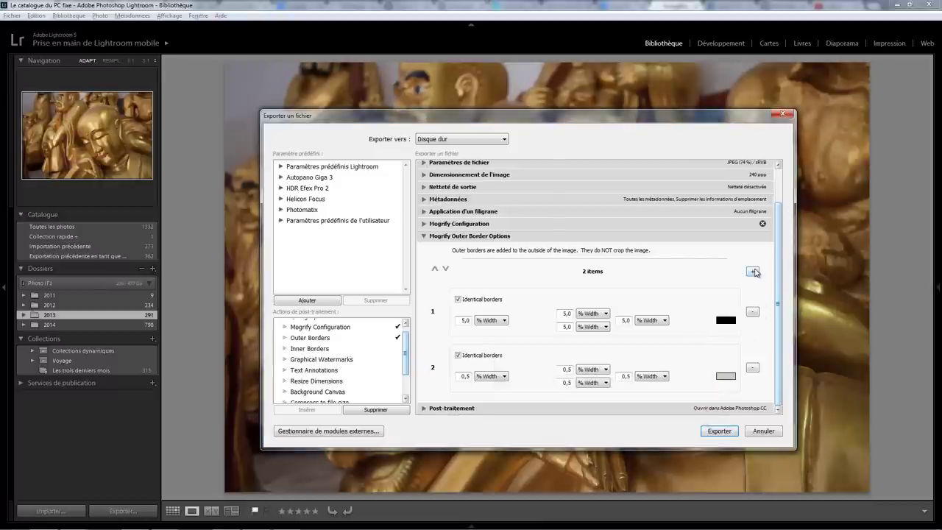
{"action": "left_click", "coordinate": [751, 272]}
Step: Set border 3 to 15 % Width and export the bordered photo
{"action": "left_click", "coordinate": [445, 269]}
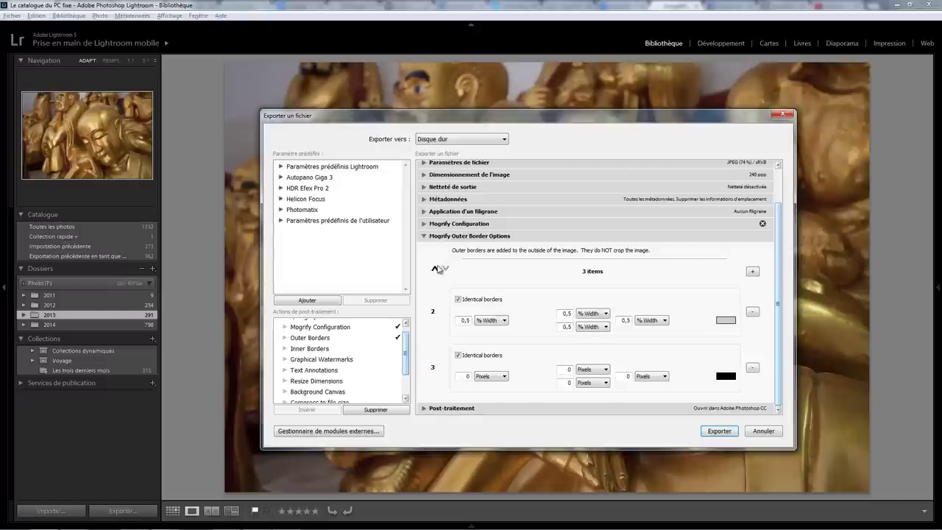
{"action": "left_click", "coordinate": [434, 268]}
{"action": "left_click", "coordinate": [446, 269]}
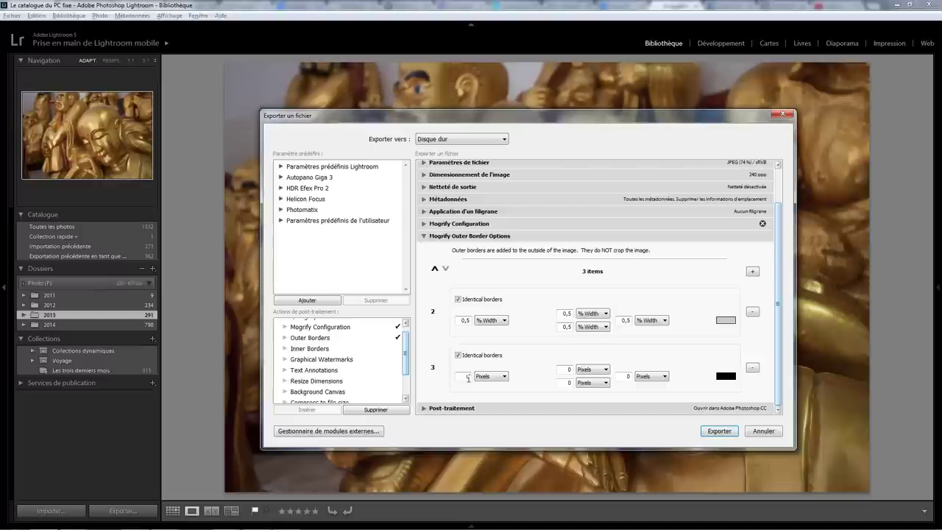
{"action": "double_click", "coordinate": [469, 377]}
{"action": "left_click", "coordinate": [490, 376]}
{"action": "left_click", "coordinate": [486, 400]}
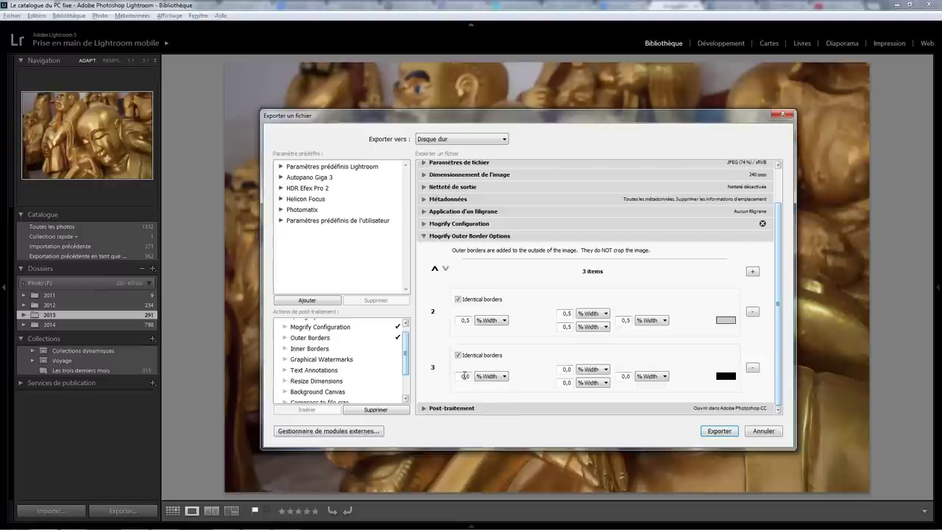
{"action": "left_click", "coordinate": [464, 376]}
{"action": "type", "text": "15"}
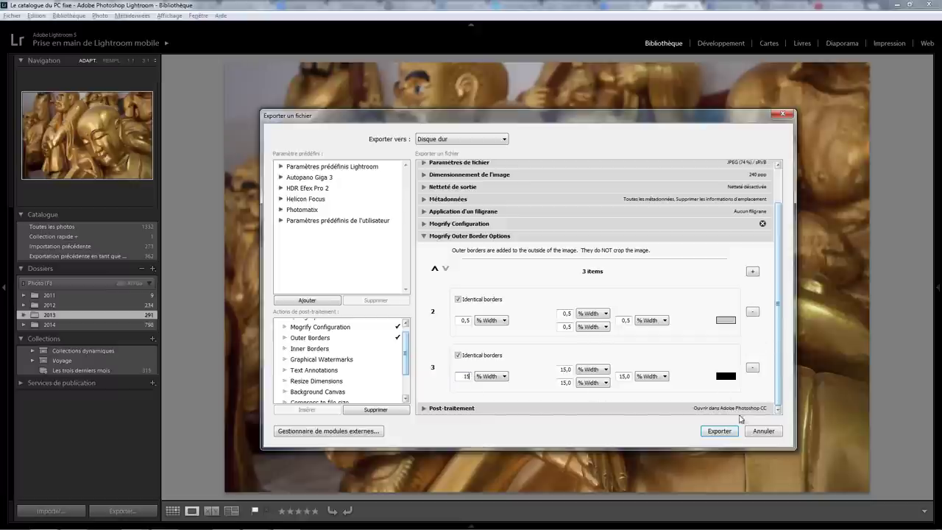
{"action": "left_click", "coordinate": [719, 431]}
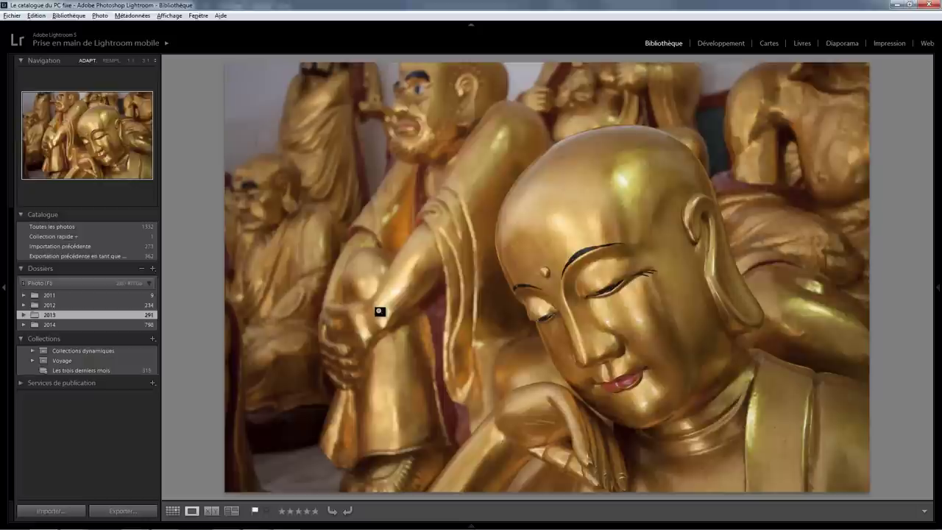
Step: Reopen the export settings and change the first two border widths to 1 and 0,1 %
{"action": "right_click", "coordinate": [395, 252]}
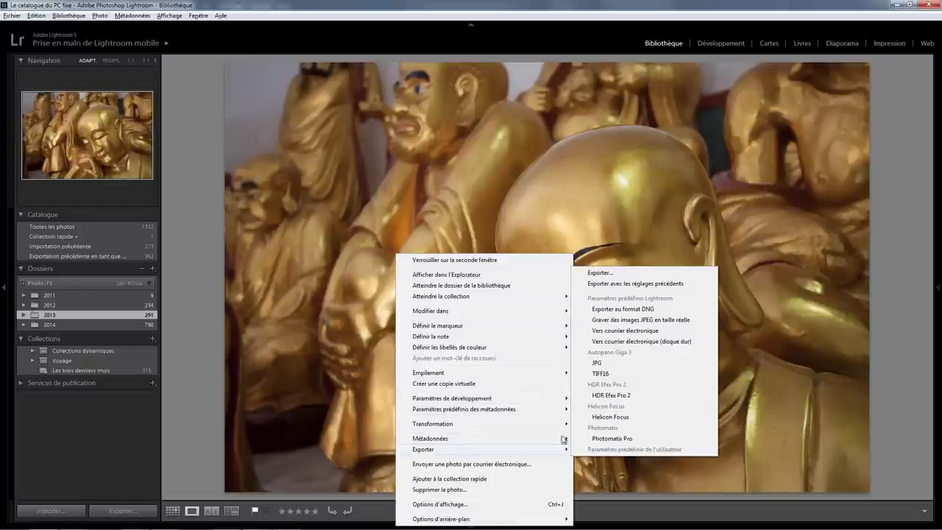
{"action": "mouse_move", "coordinate": [456, 448]}
{"action": "left_click", "coordinate": [610, 276]}
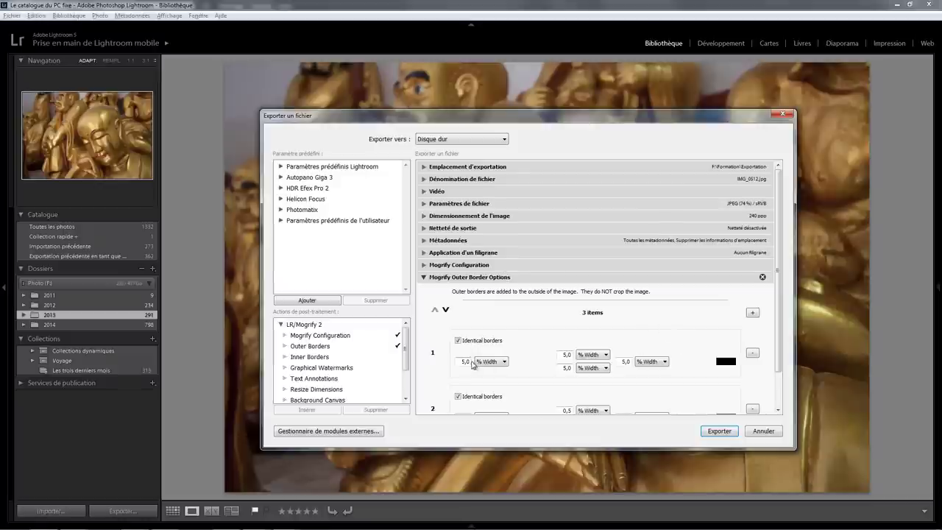
{"action": "double_click", "coordinate": [468, 361]}
{"action": "type", "text": "1"}
{"action": "left_click_drag", "start_coordinate": [777, 310], "coordinate": [777, 342]}
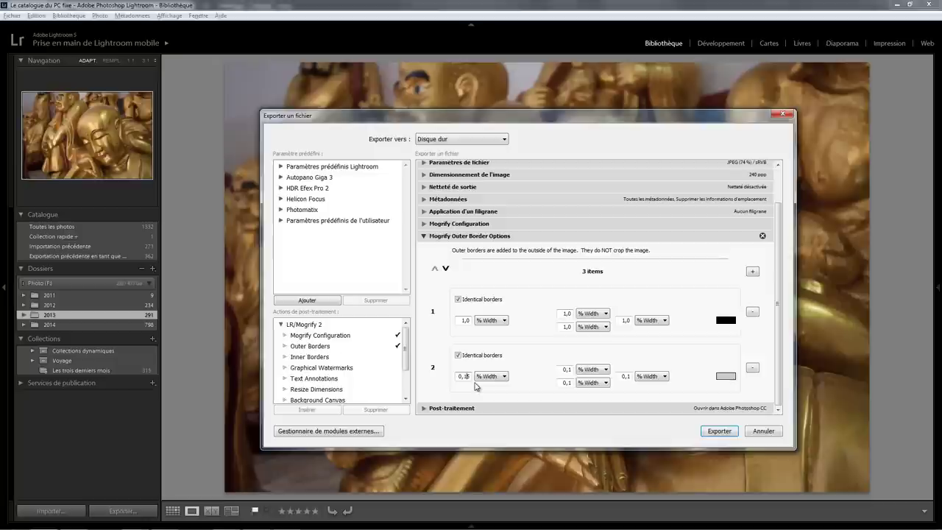
{"action": "type", "text": "0,1"}
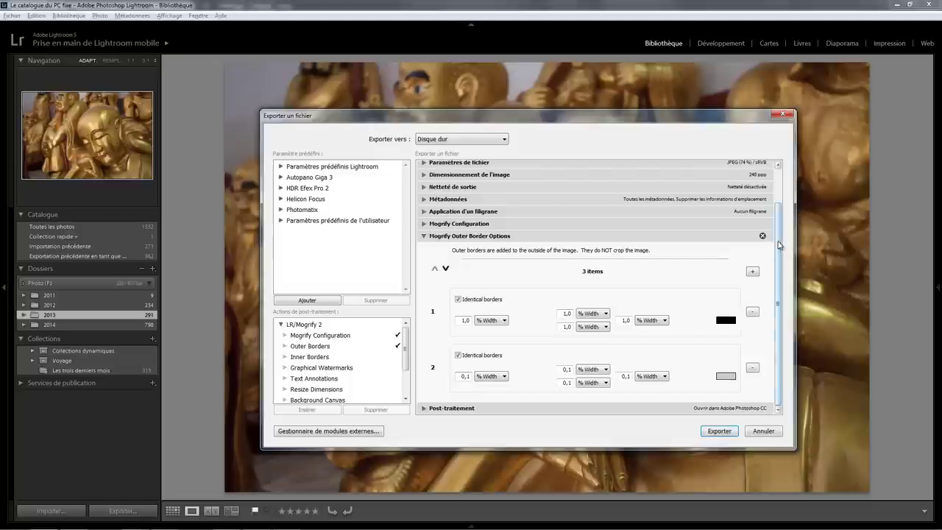
Step: Set the third border to 5 % width and give border 2 a darker grey
{"action": "left_click", "coordinate": [445, 268]}
{"action": "double_click", "coordinate": [465, 375]}
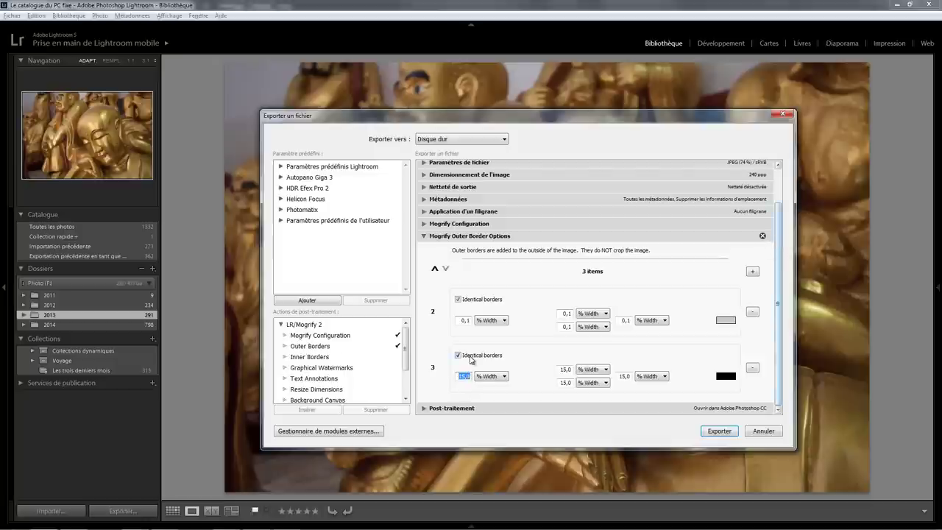
{"action": "type", "text": "5"}
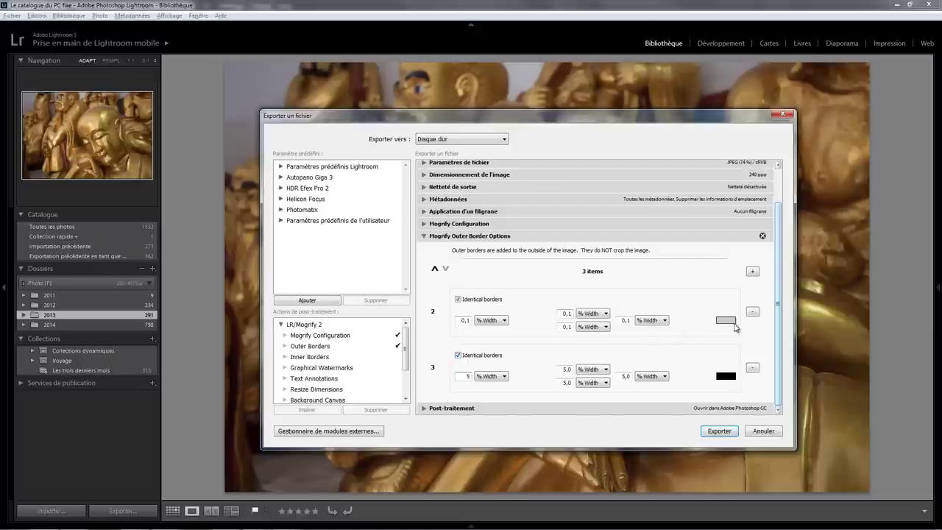
{"action": "left_click", "coordinate": [725, 321]}
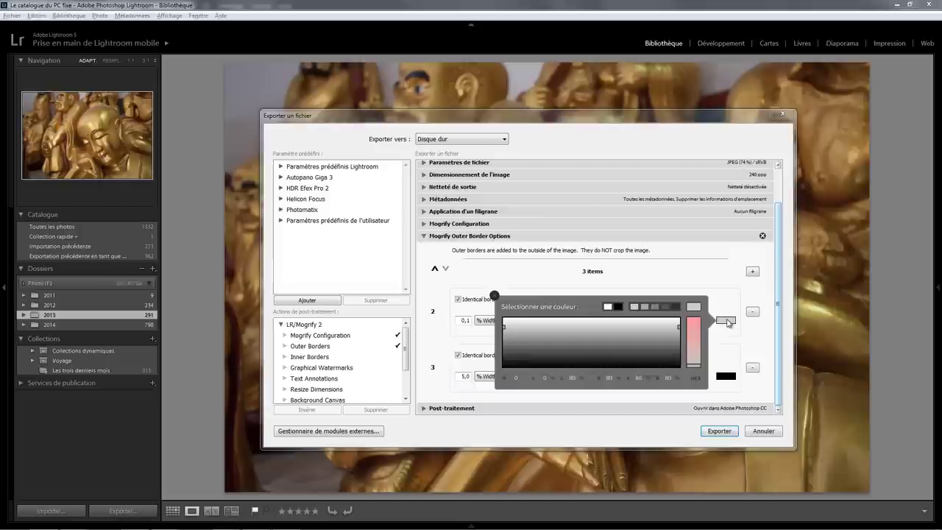
{"action": "left_click", "coordinate": [660, 302]}
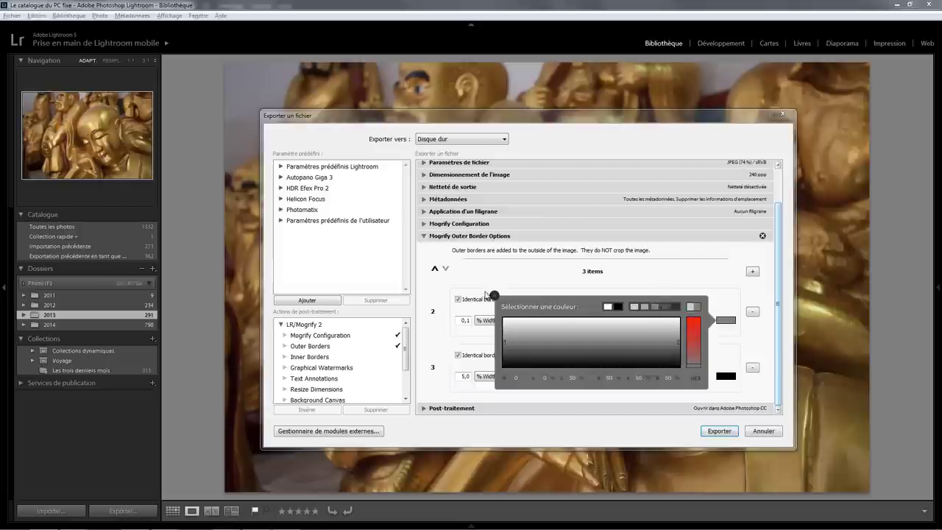
{"action": "left_click", "coordinate": [493, 296]}
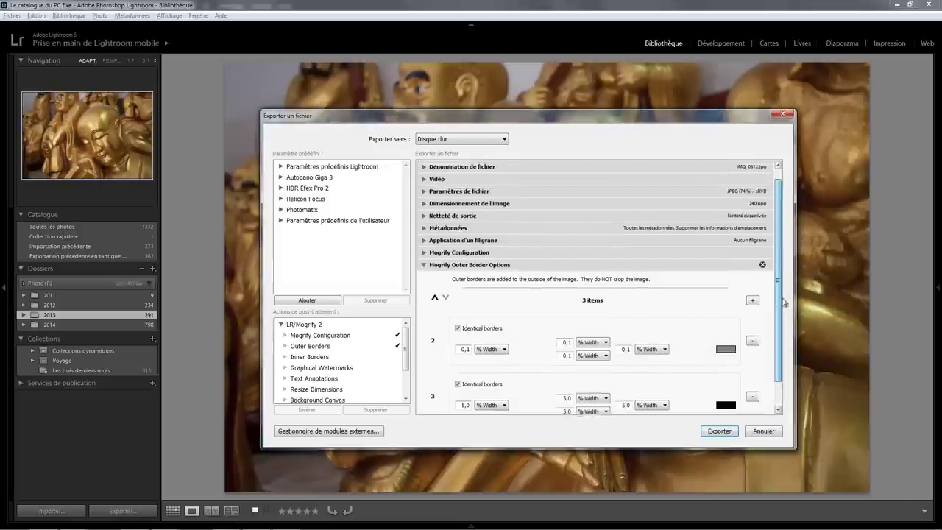
Step: Export the photo, overwrite the existing file, and reload it in Photoshop
{"action": "left_click", "coordinate": [720, 430]}
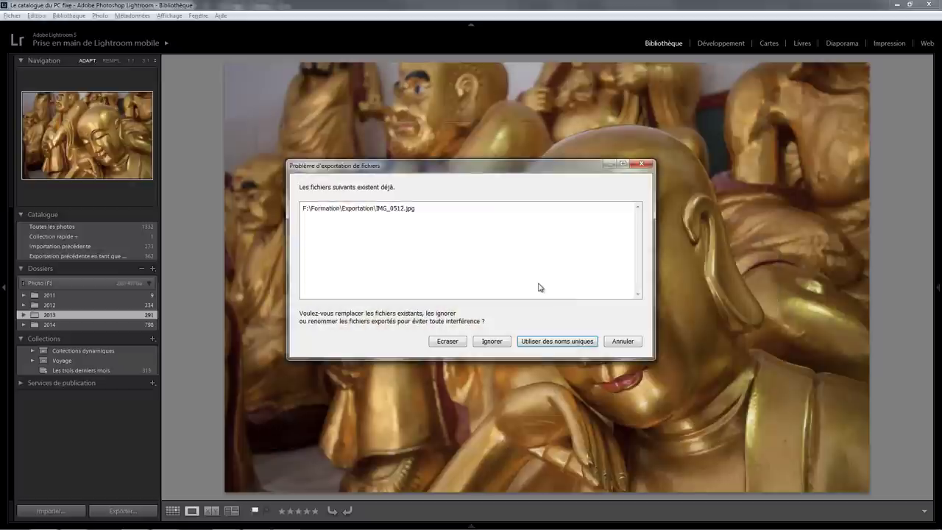
{"action": "left_click", "coordinate": [448, 341]}
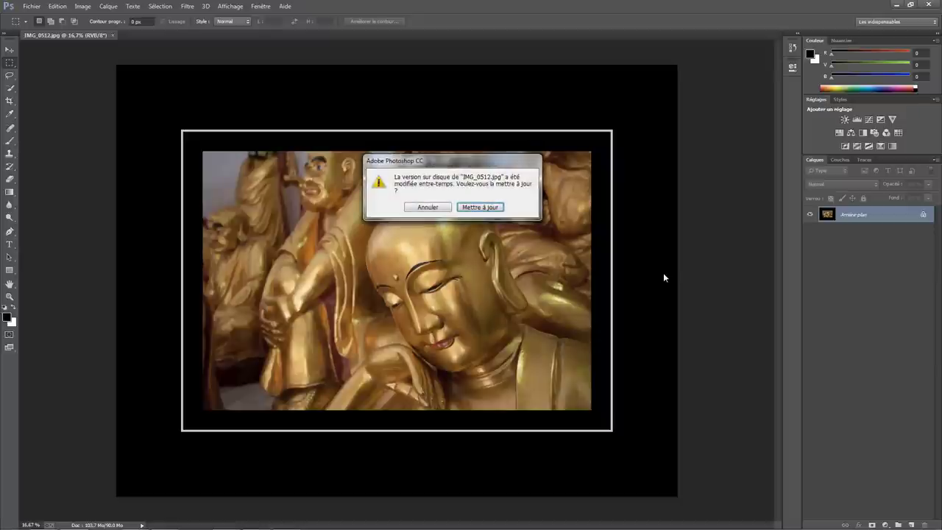
{"action": "left_click", "coordinate": [480, 206]}
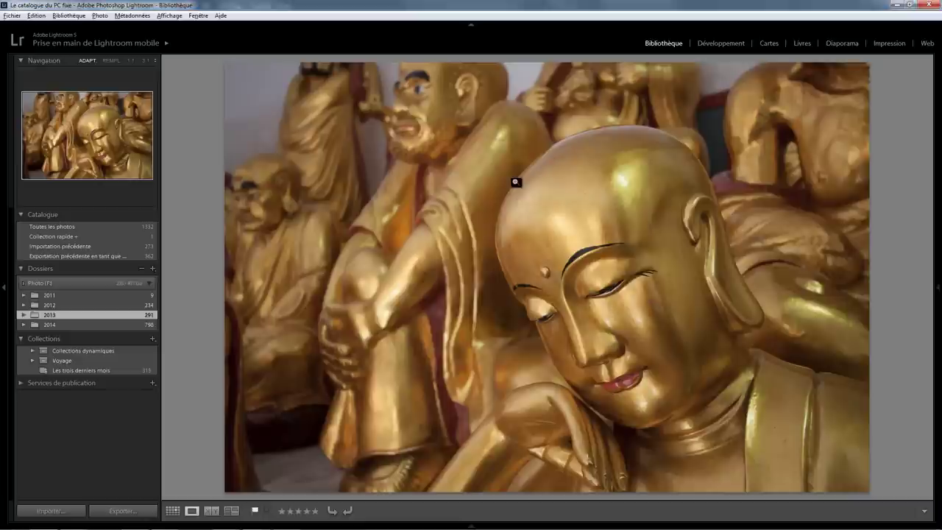
Step: Reopen the export settings, remove Outer Borders, and add and expand Inner Borders
{"action": "right_click", "coordinate": [515, 201]}
{"action": "mouse_move", "coordinate": [599, 397]}
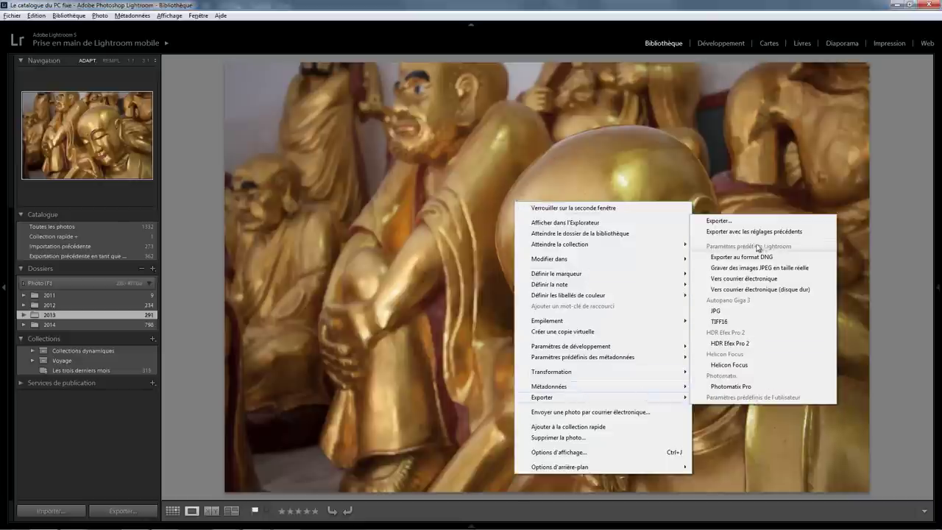
{"action": "left_click", "coordinate": [732, 222]}
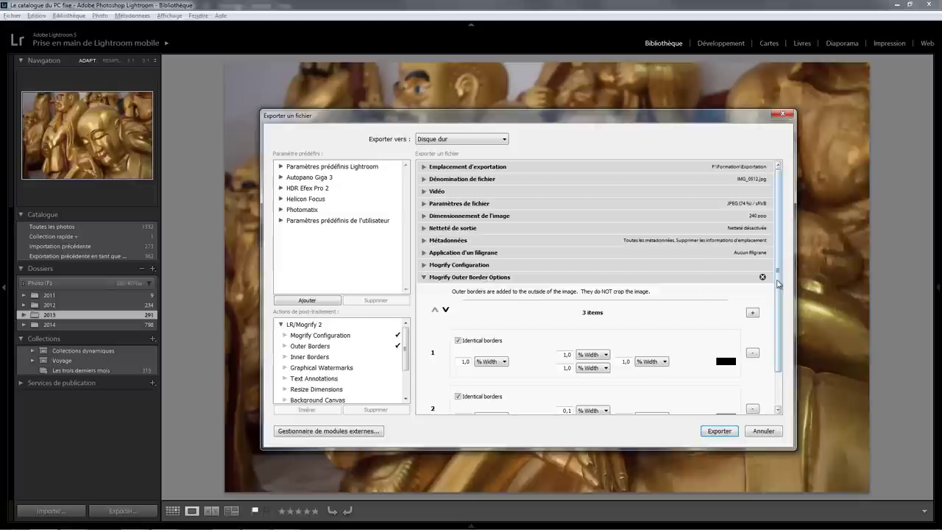
{"action": "left_click", "coordinate": [762, 278]}
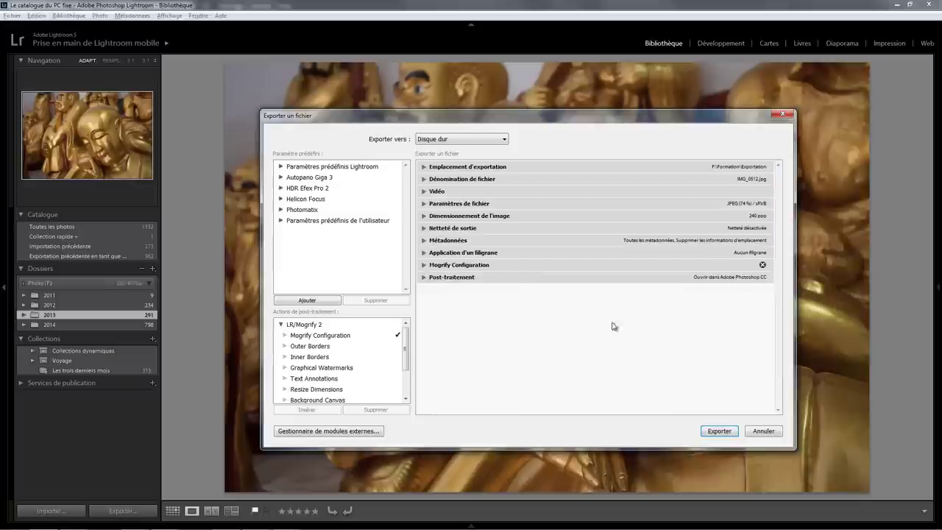
{"action": "double_click", "coordinate": [319, 357]}
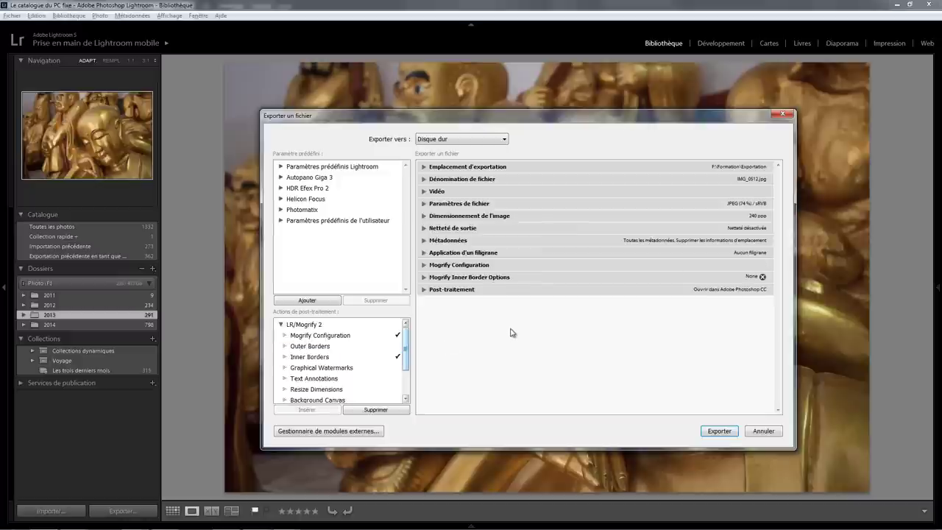
{"action": "left_click", "coordinate": [423, 278]}
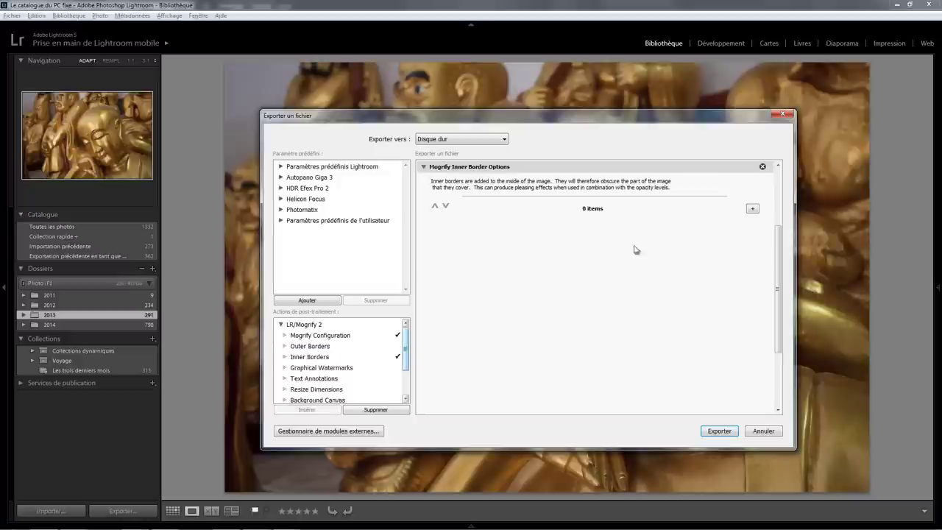
Step: Add three inner border items, then delete two, leaving one 0-pixel black border
{"action": "left_click", "coordinate": [751, 209]}
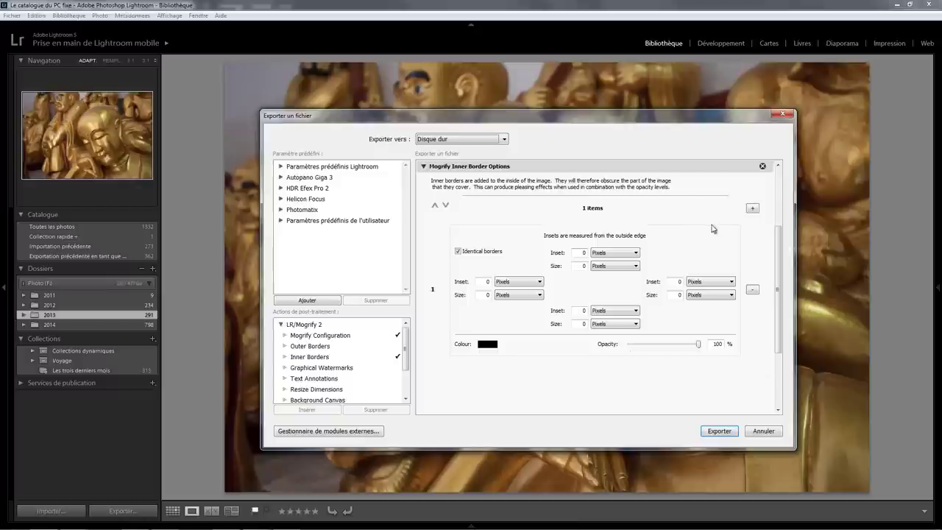
{"action": "left_click", "coordinate": [752, 208]}
{"action": "left_click", "coordinate": [752, 209]}
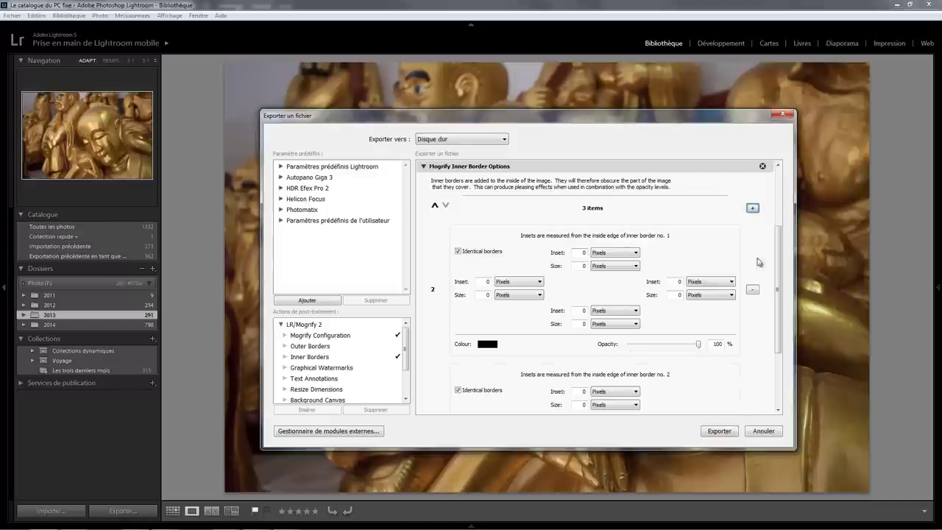
{"action": "left_click_drag", "start_coordinate": [778, 261], "coordinate": [781, 346]}
{"action": "left_click", "coordinate": [752, 326]}
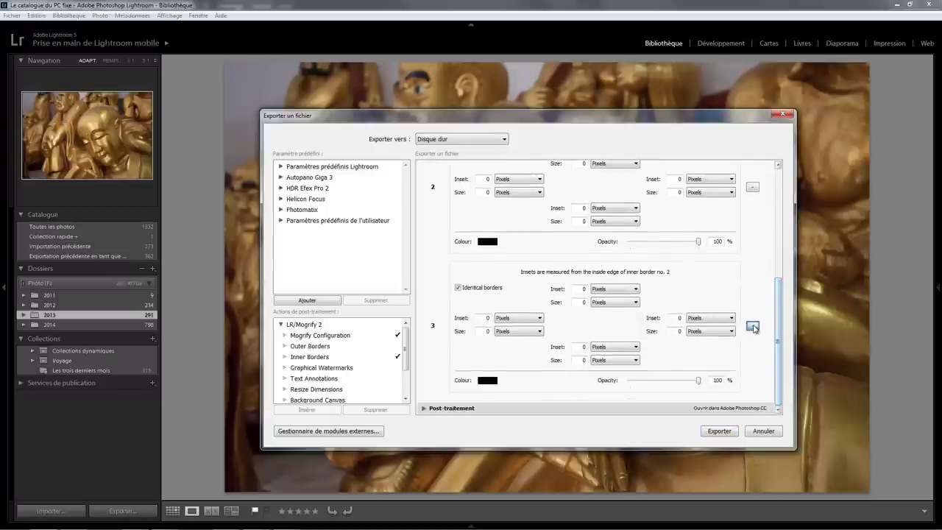
{"action": "left_click", "coordinate": [752, 326]}
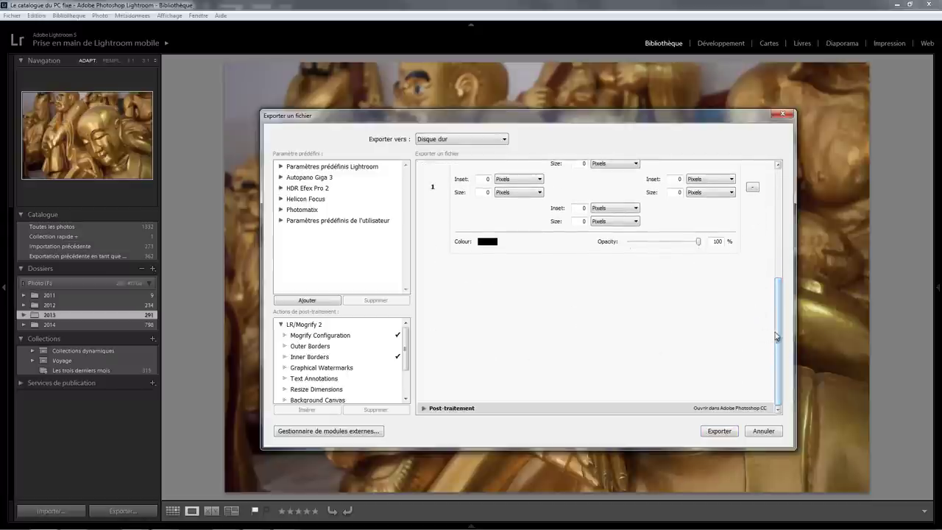
{"action": "mouse_move", "coordinate": [778, 335]}
{"action": "left_mouse_down"}
{"action": "mouse_move", "coordinate": [787, 275]}
{"action": "mouse_move", "coordinate": [784, 282]}
{"action": "left_mouse_up"}
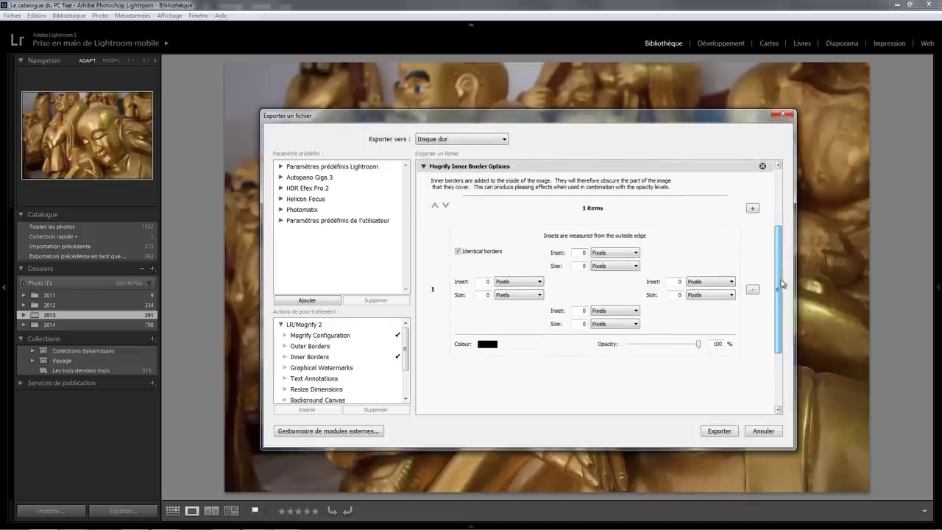
Step: Set the inner border inset to 5 % of Width and its size to 1 % of Width
{"action": "left_click", "coordinate": [603, 253]}
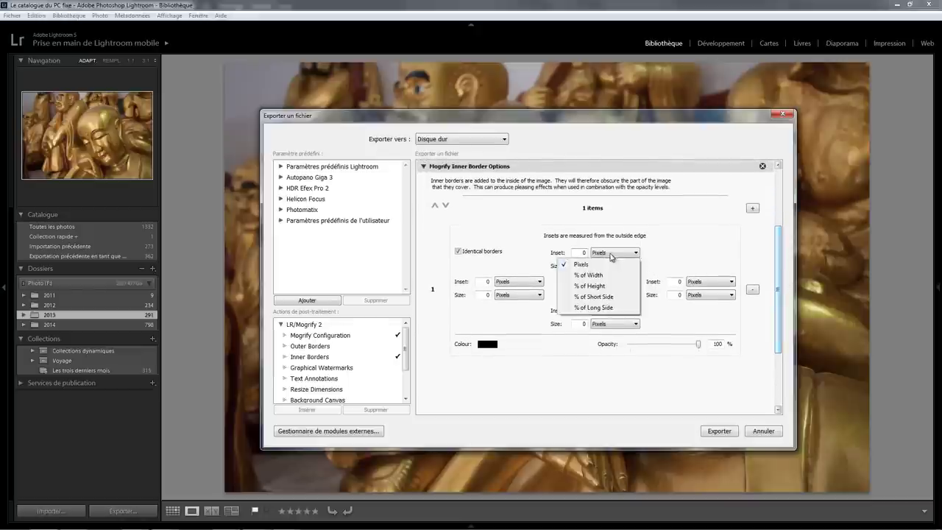
{"action": "left_click", "coordinate": [593, 279]}
{"action": "double_click", "coordinate": [581, 253]}
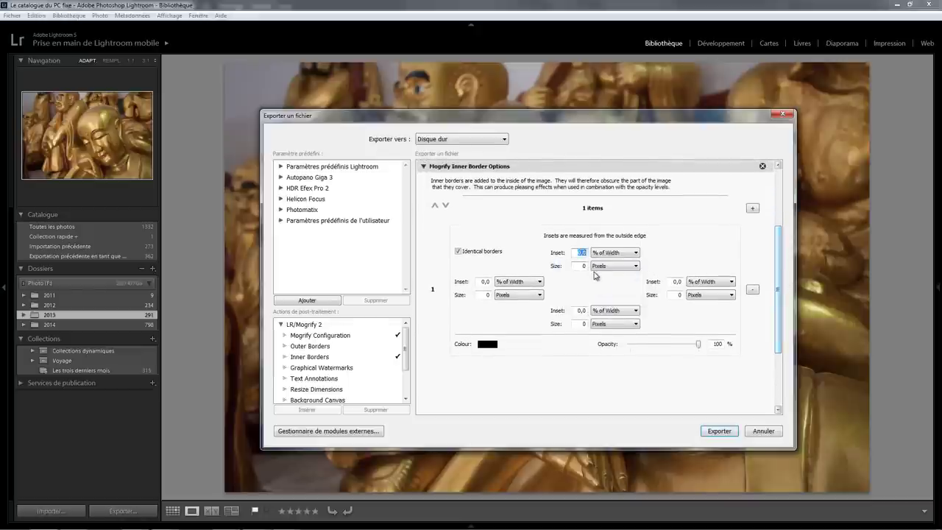
{"action": "type", "text": "5"}
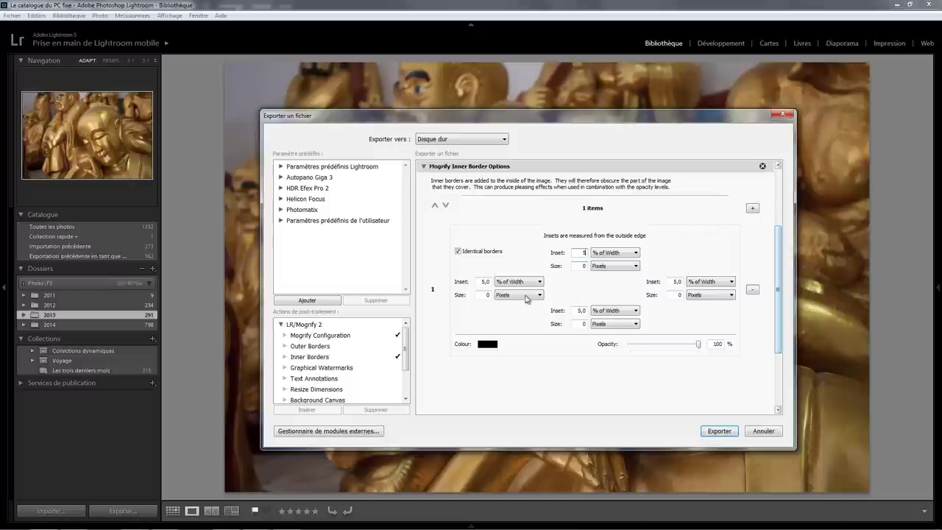
{"action": "left_click", "coordinate": [487, 295]}
{"action": "double_click", "coordinate": [487, 295]}
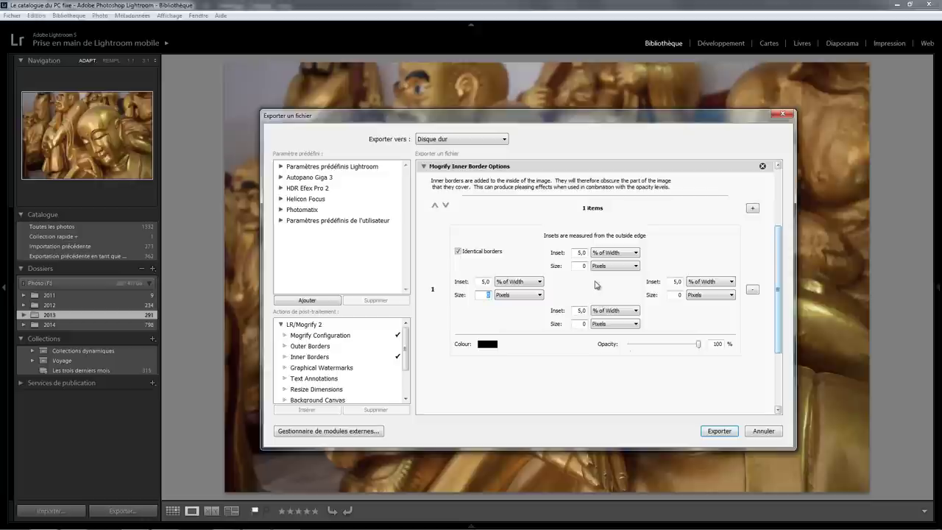
{"action": "left_click", "coordinate": [604, 269]}
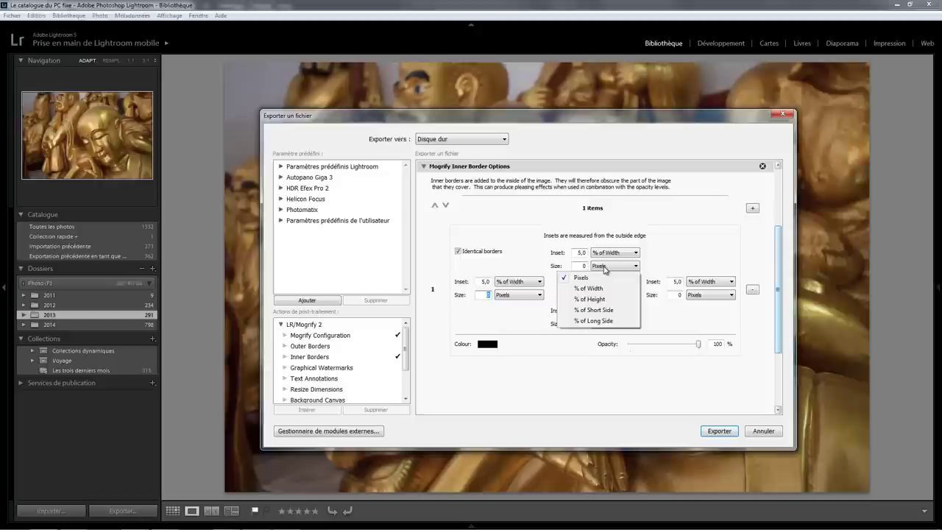
{"action": "left_click", "coordinate": [595, 293]}
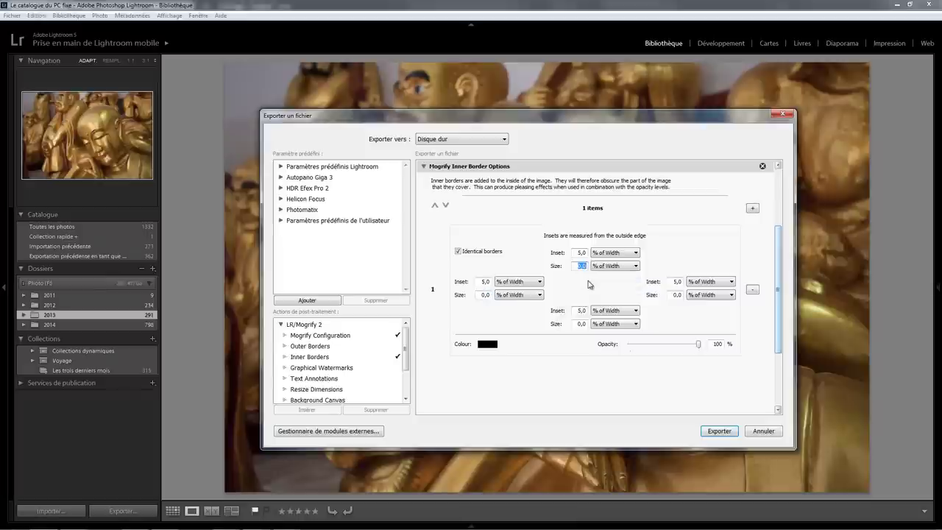
{"action": "type", "text": "1"}
Step: Make the inner border white at 48% opacity
{"action": "left_click", "coordinate": [496, 346]}
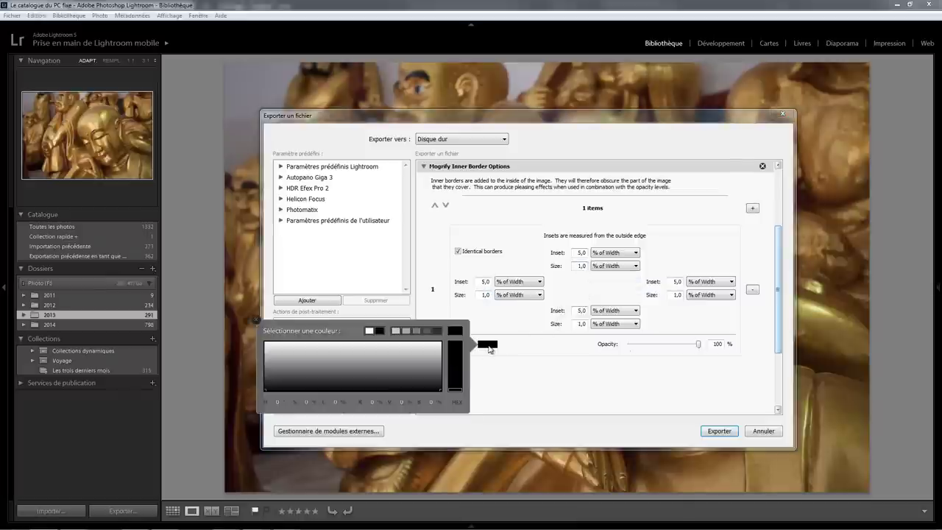
{"action": "left_click", "coordinate": [457, 330]}
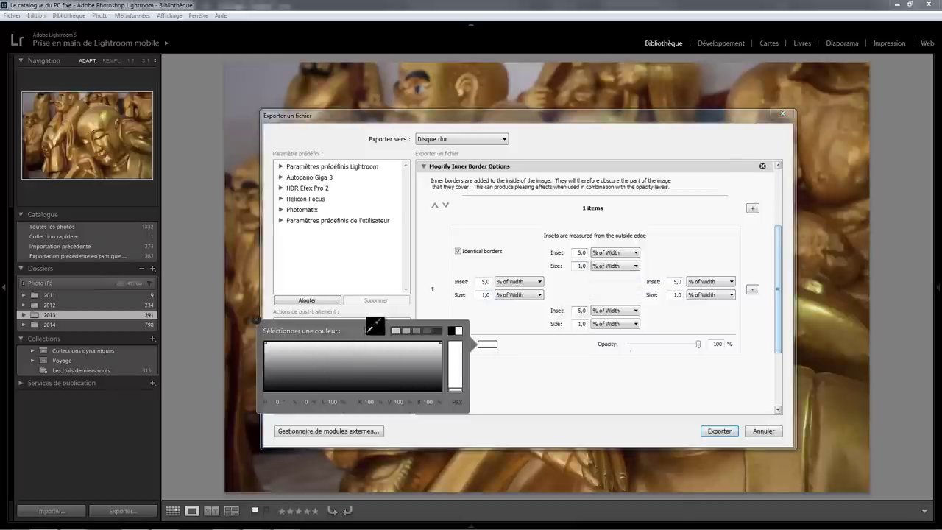
{"action": "left_click", "coordinate": [699, 345]}
{"action": "left_click_drag", "start_coordinate": [700, 348], "coordinate": [662, 346]}
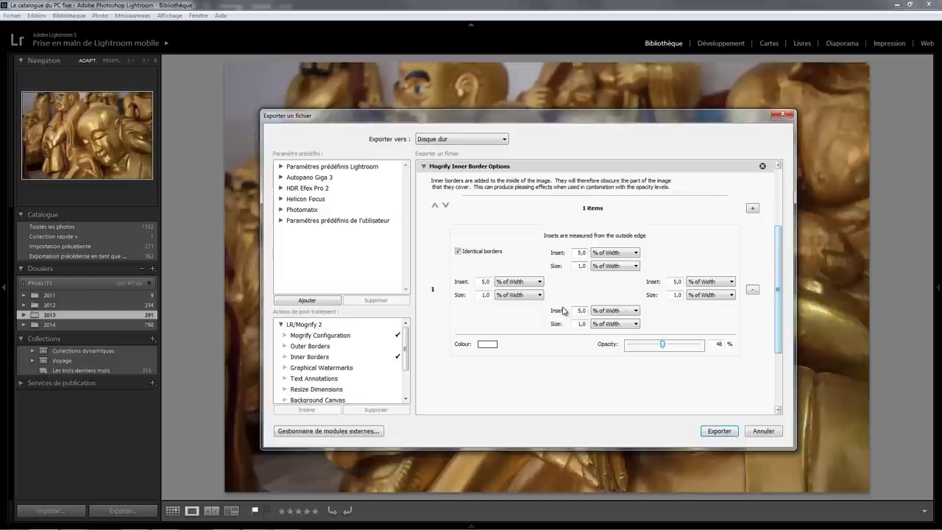
Step: Export the photo with the white inner border so it opens in Photoshop CC
{"action": "left_click", "coordinate": [724, 432]}
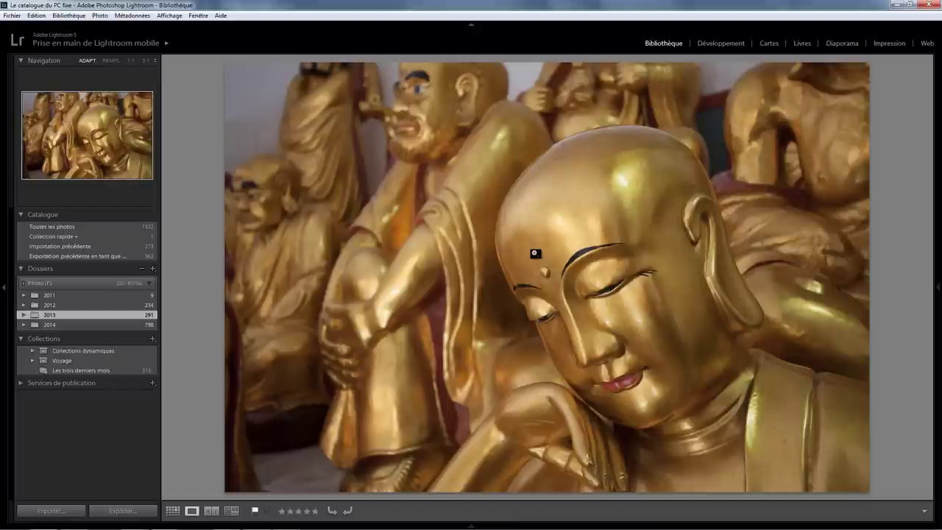
Step: Reopen the Exporter settings and raise the white inner border's opacity to 100%
{"action": "right_click", "coordinate": [534, 254]}
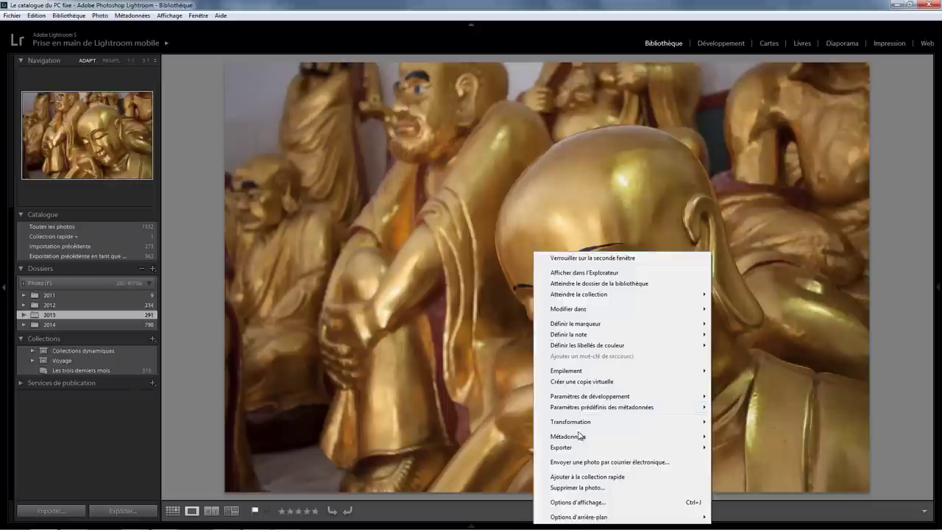
{"action": "mouse_move", "coordinate": [589, 448]}
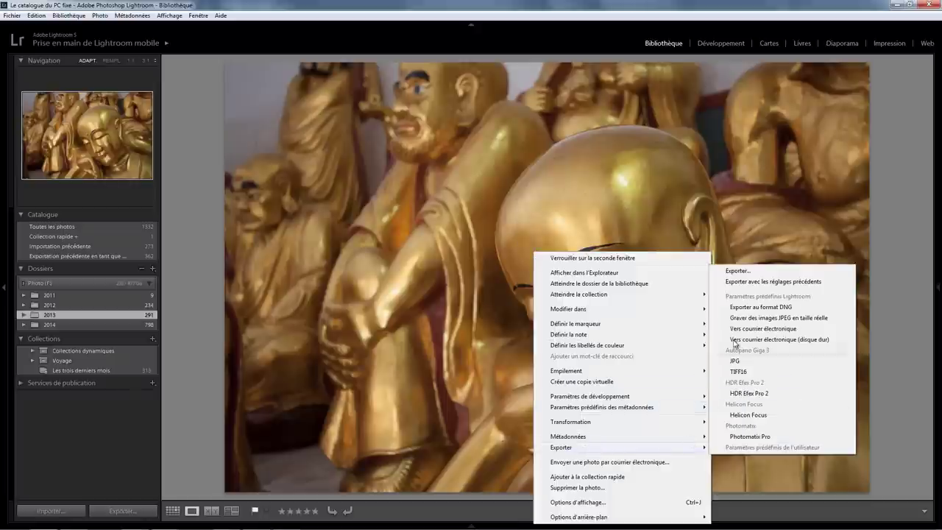
{"action": "left_click", "coordinate": [739, 271]}
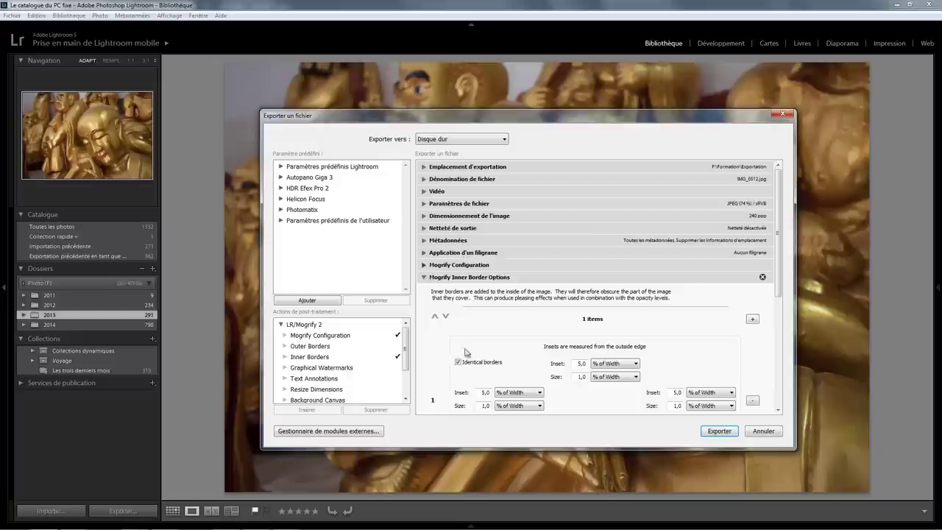
{"action": "left_click_drag", "start_coordinate": [779, 279], "coordinate": [780, 309]}
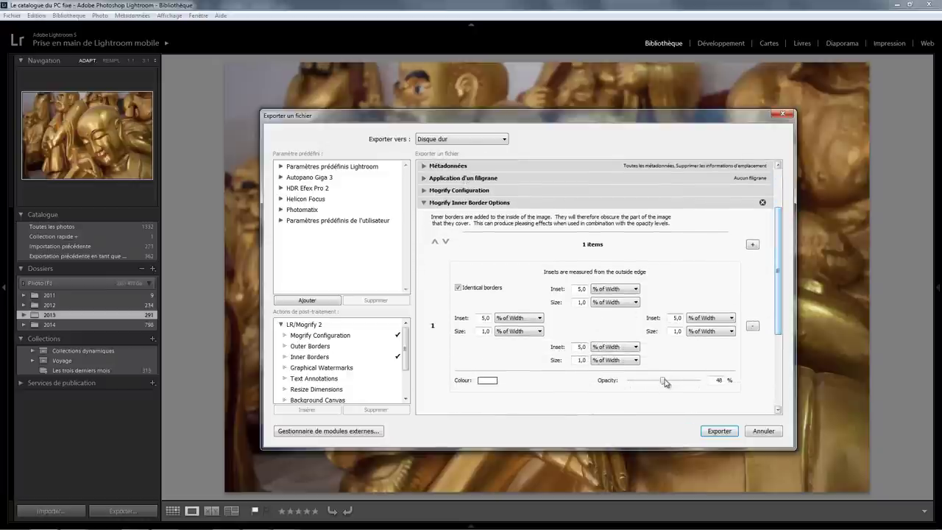
{"action": "left_click_drag", "start_coordinate": [667, 380], "coordinate": [704, 385]}
Step: Add a second black inner border, 2 % of Width thick, at 50% opacity
{"action": "left_click", "coordinate": [752, 246]}
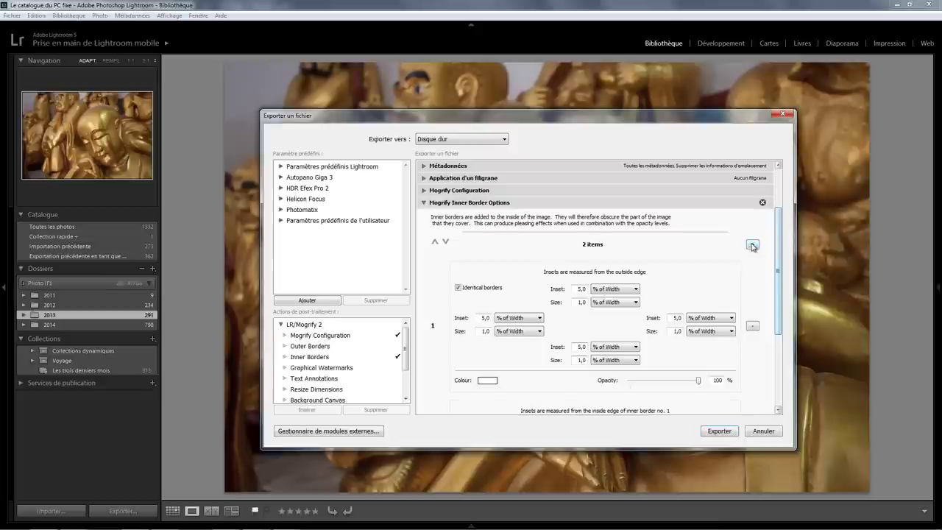
{"action": "left_click_drag", "start_coordinate": [779, 300], "coordinate": [782, 355]}
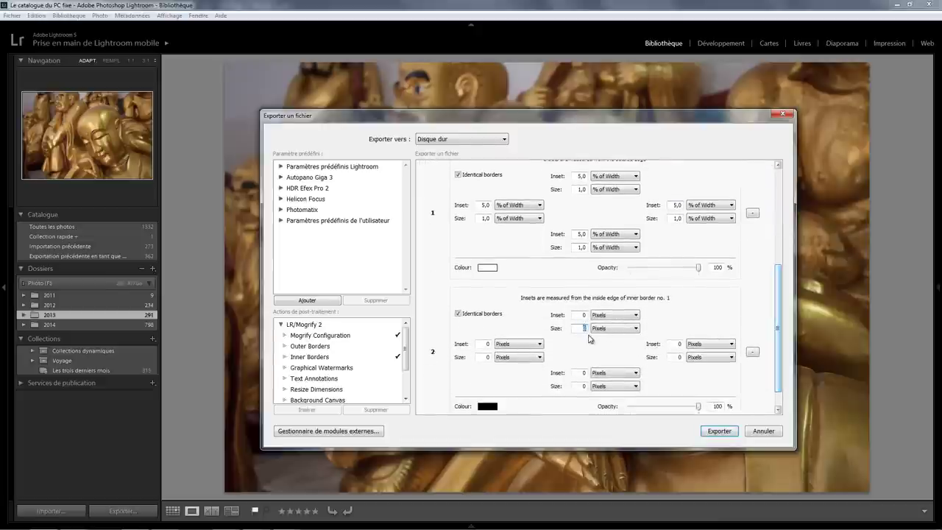
{"action": "left_click", "coordinate": [612, 328]}
{"action": "left_click", "coordinate": [596, 351]}
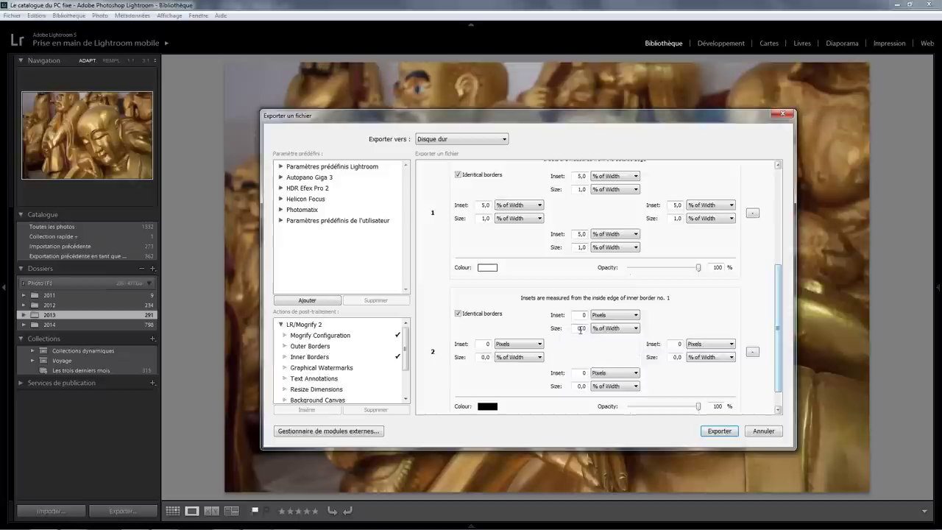
{"action": "type", "text": "2"}
{"action": "scroll", "coordinate": [782, 333], "scroll_direction": "down", "scroll_amount": 1}
{"action": "left_click_drag", "start_coordinate": [698, 380], "coordinate": [665, 381]}
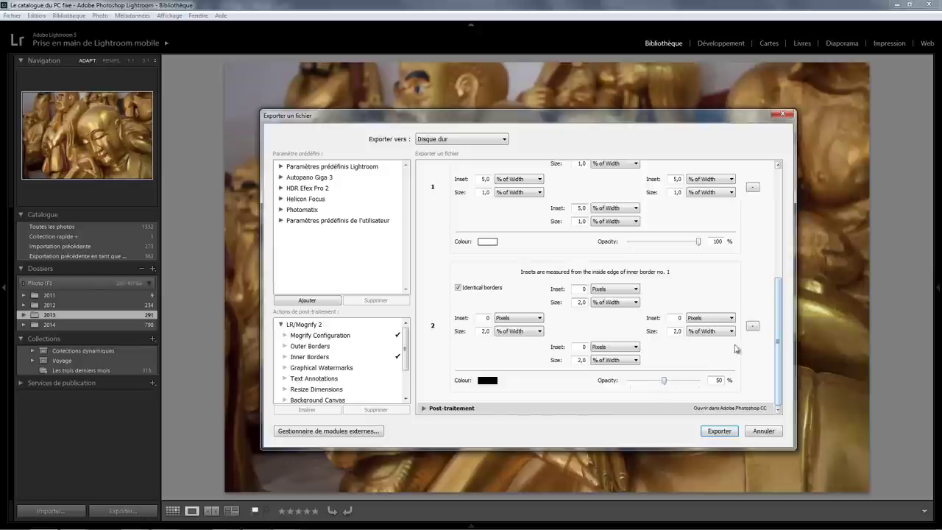
Step: Insert the Outer Borders action, then export again, overwriting IMG_0512.jpg
{"action": "left_click", "coordinate": [312, 351]}
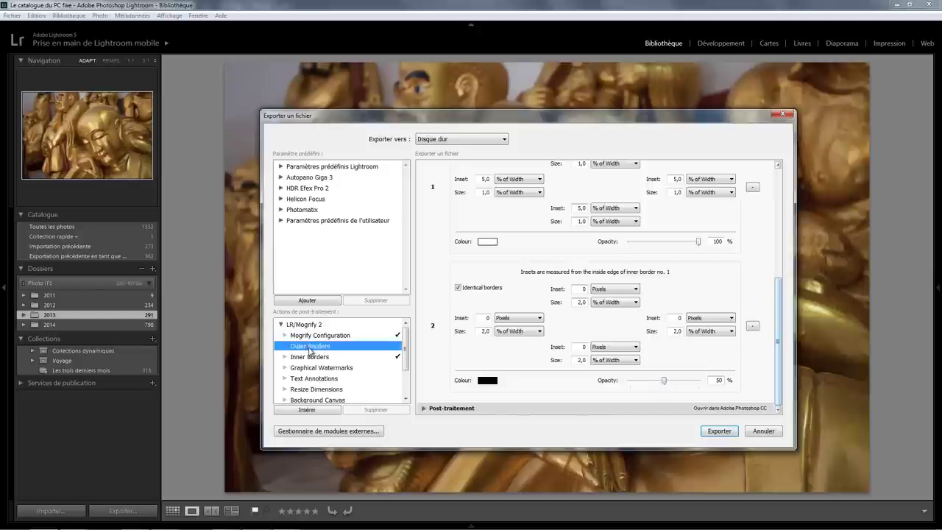
{"action": "left_click", "coordinate": [307, 409]}
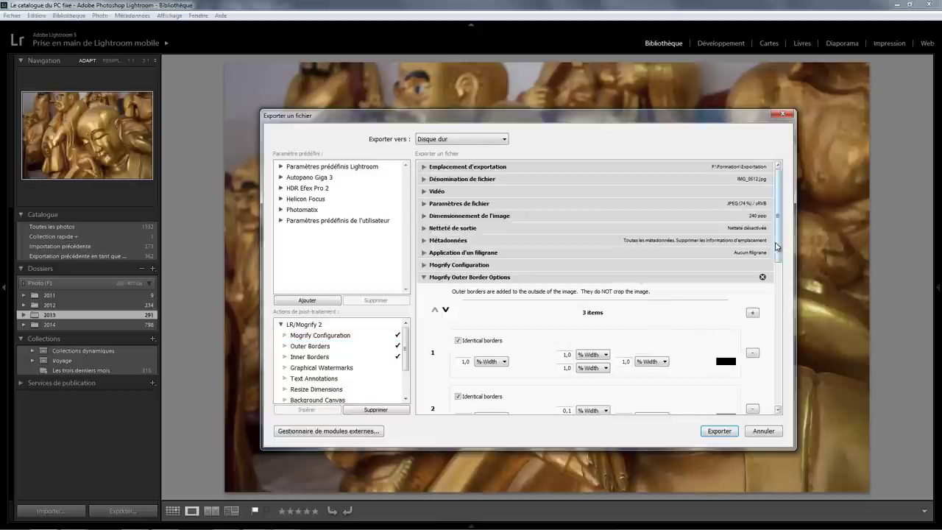
{"action": "mouse_move", "coordinate": [779, 248]}
{"action": "left_mouse_down"}
{"action": "mouse_move", "coordinate": [782, 293]}
{"action": "mouse_move", "coordinate": [790, 230]}
{"action": "left_mouse_up"}
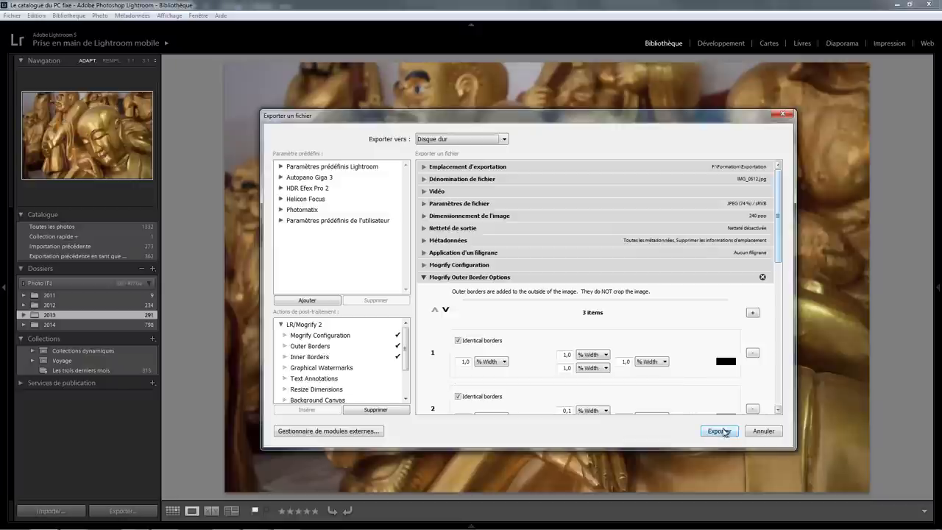
{"action": "left_click", "coordinate": [714, 432]}
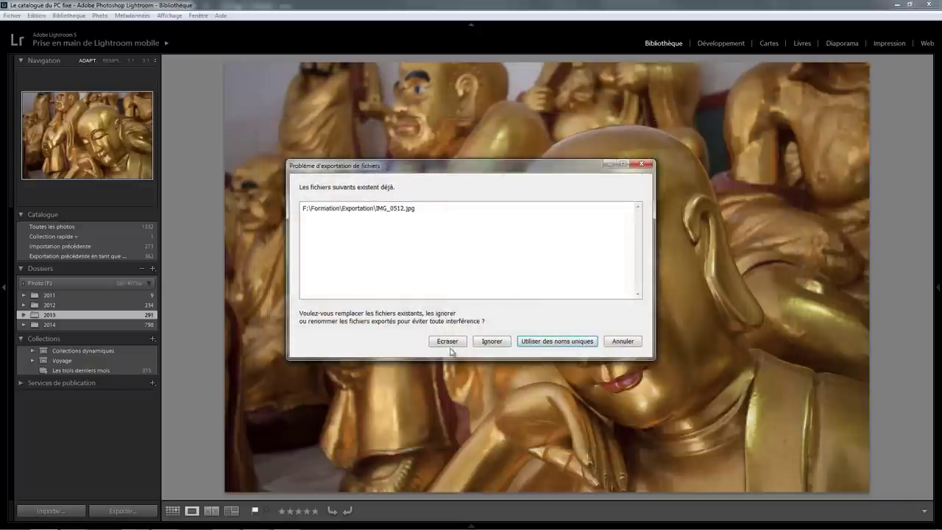
{"action": "left_click", "coordinate": [447, 340]}
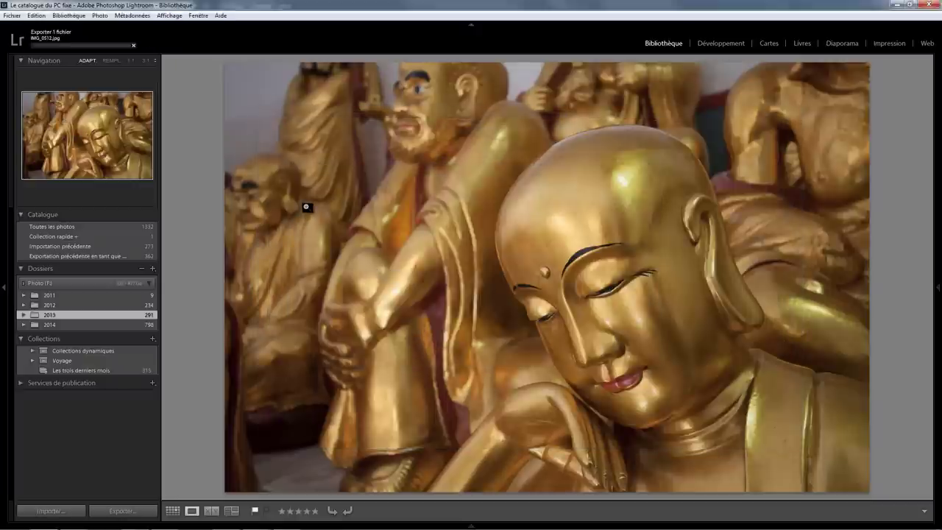